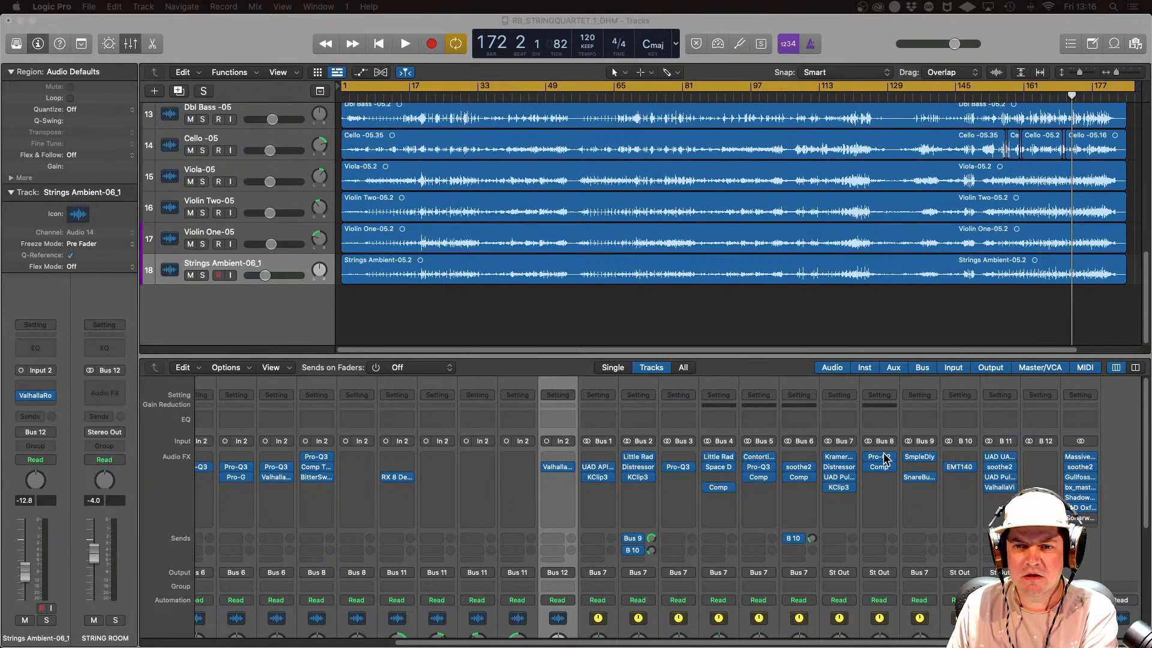
- Examine the mixer's track and bus channels, including their plug-in inserts, sends, outputs and faders
{"action": "left_click", "coordinate": [788, 300]}
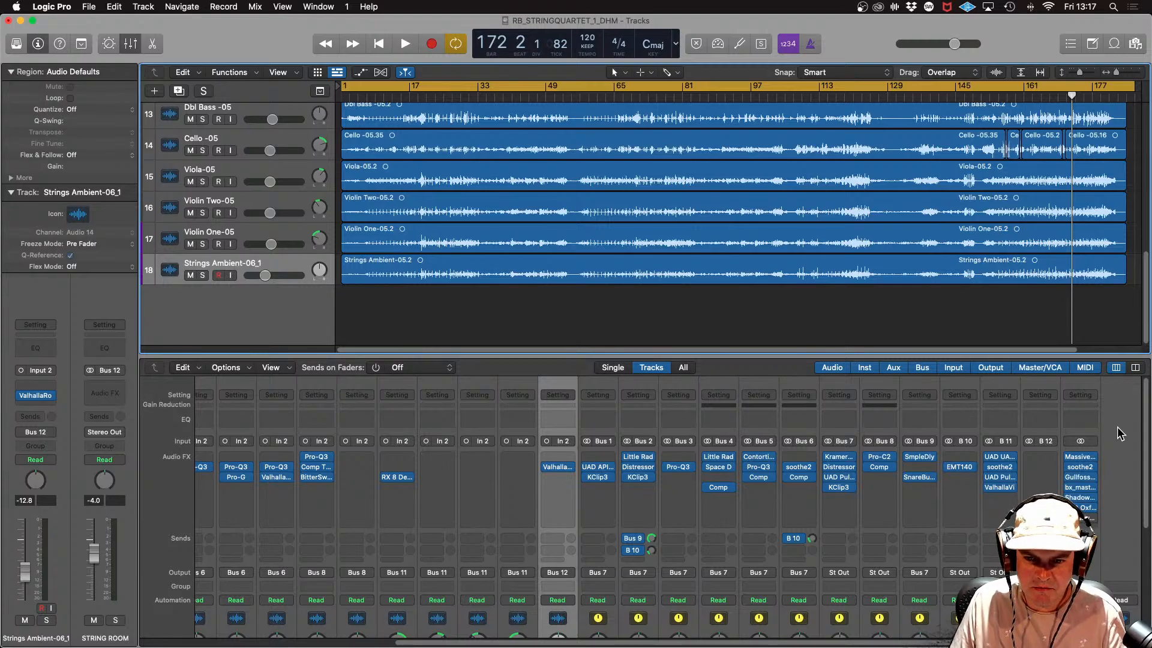
{"action": "scroll", "coordinate": [1119, 433], "scroll_direction": "down", "scroll_amount": 3}
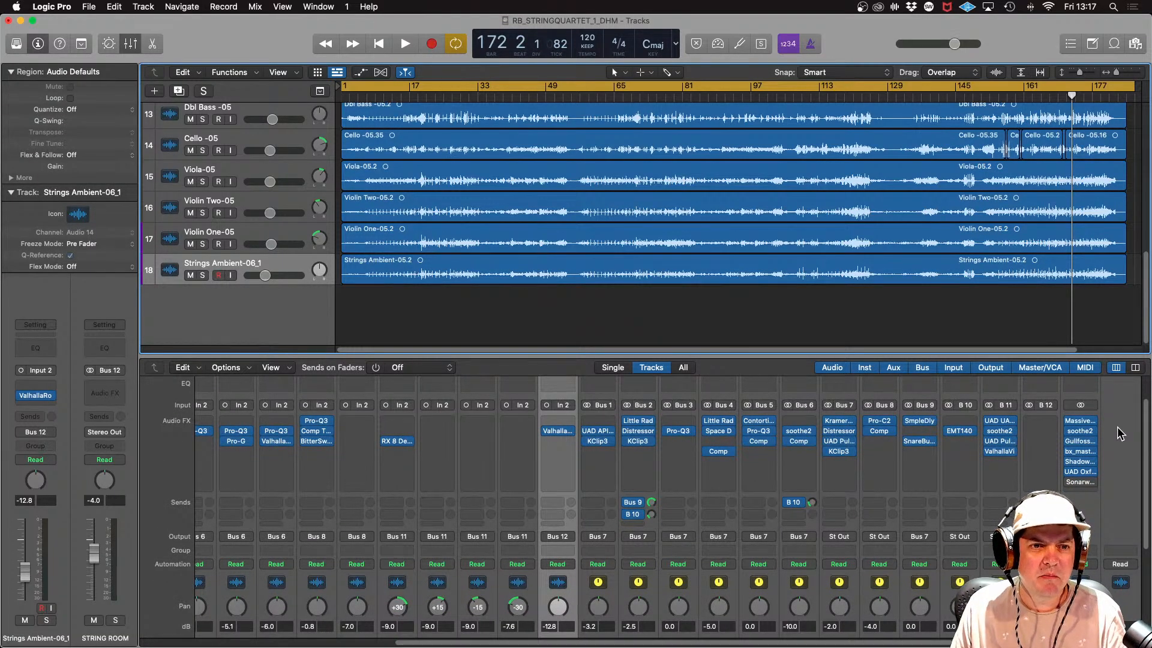
{"action": "scroll", "coordinate": [1118, 434], "scroll_direction": "down", "scroll_amount": 5}
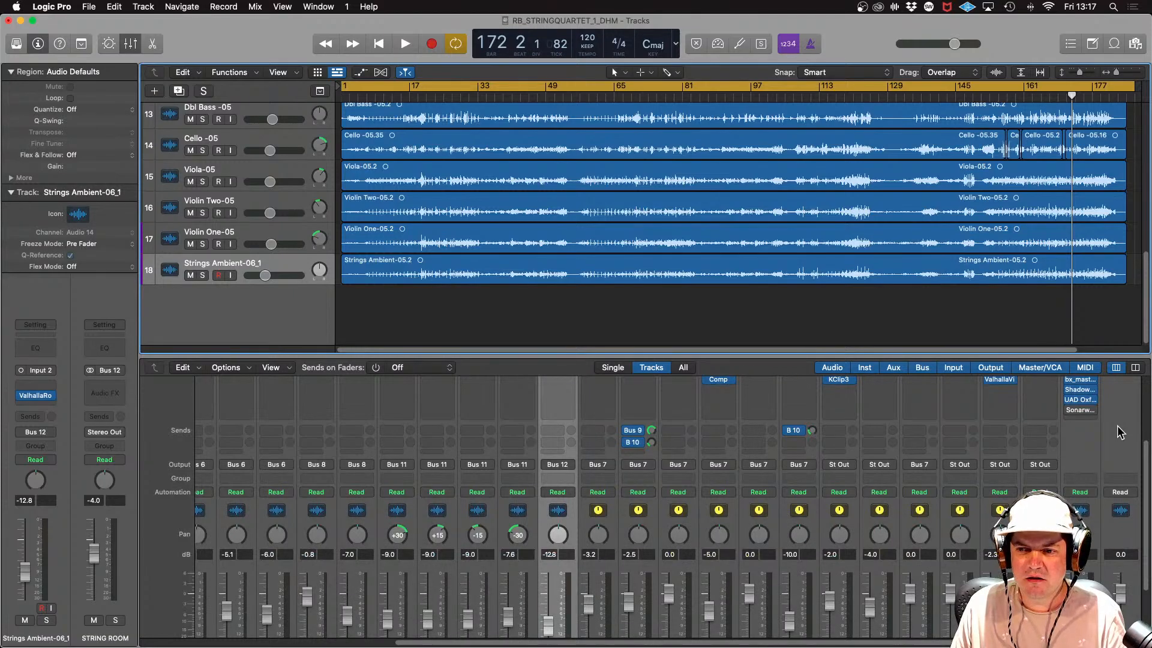
{"action": "scroll", "coordinate": [1119, 432], "scroll_direction": "up", "scroll_amount": 4}
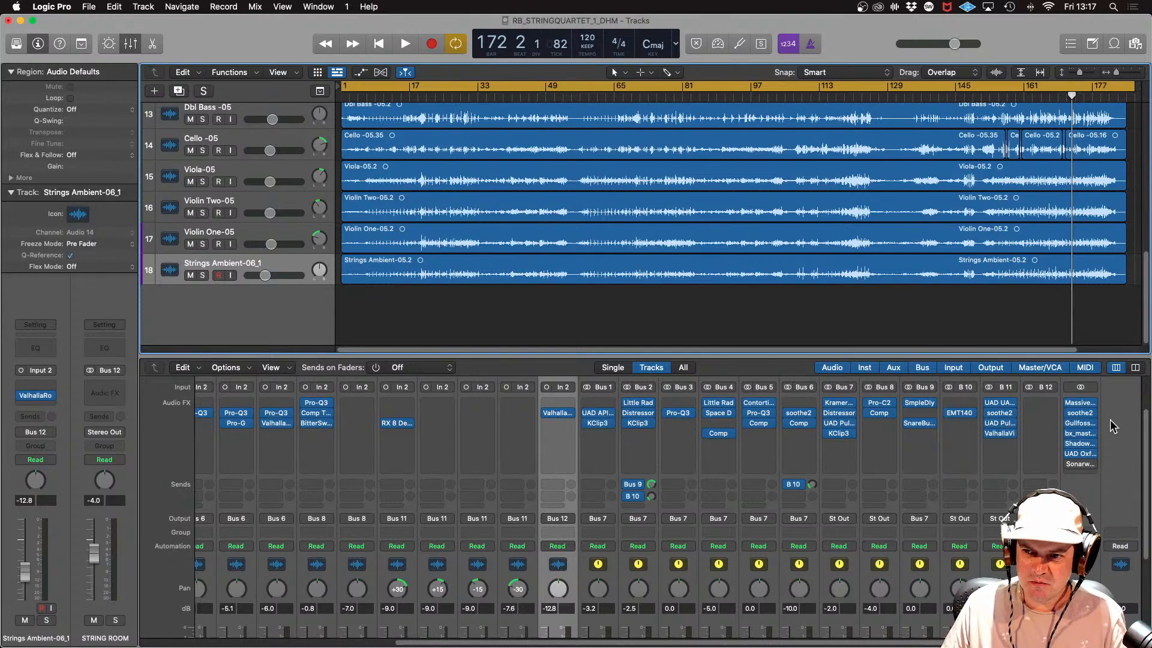
{"action": "scroll", "coordinate": [1110, 416], "scroll_direction": "down", "scroll_amount": 3}
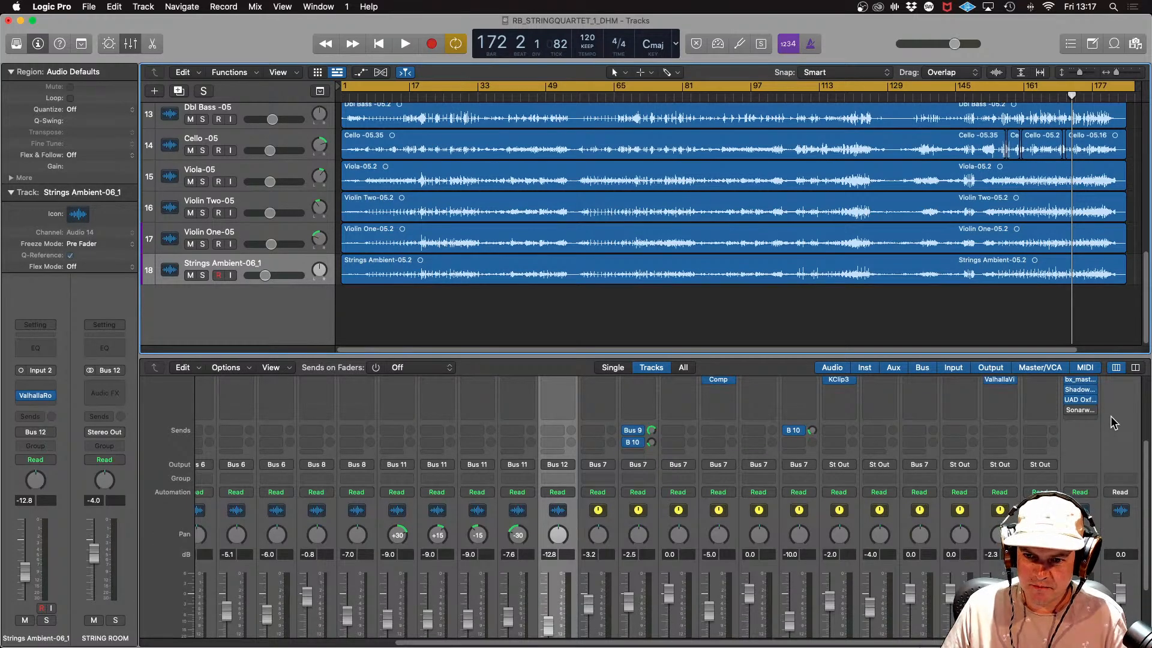
{"action": "scroll", "coordinate": [1111, 416], "scroll_direction": "down", "scroll_amount": 4}
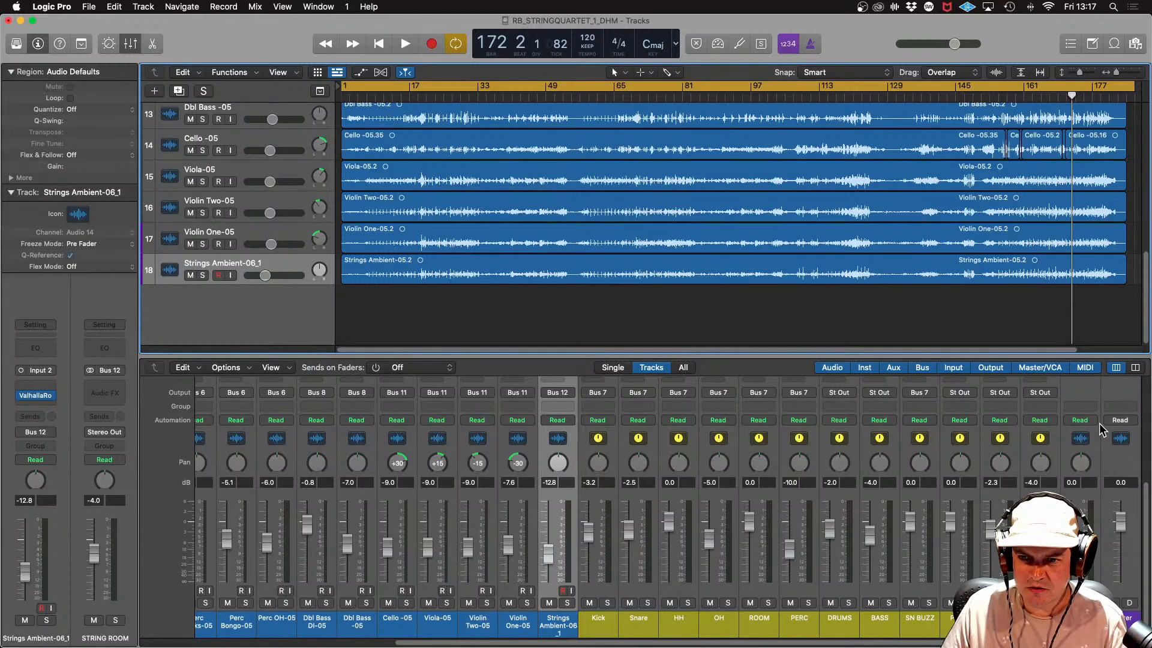
{"action": "scroll", "coordinate": [1099, 423], "scroll_direction": "up", "scroll_amount": 9}
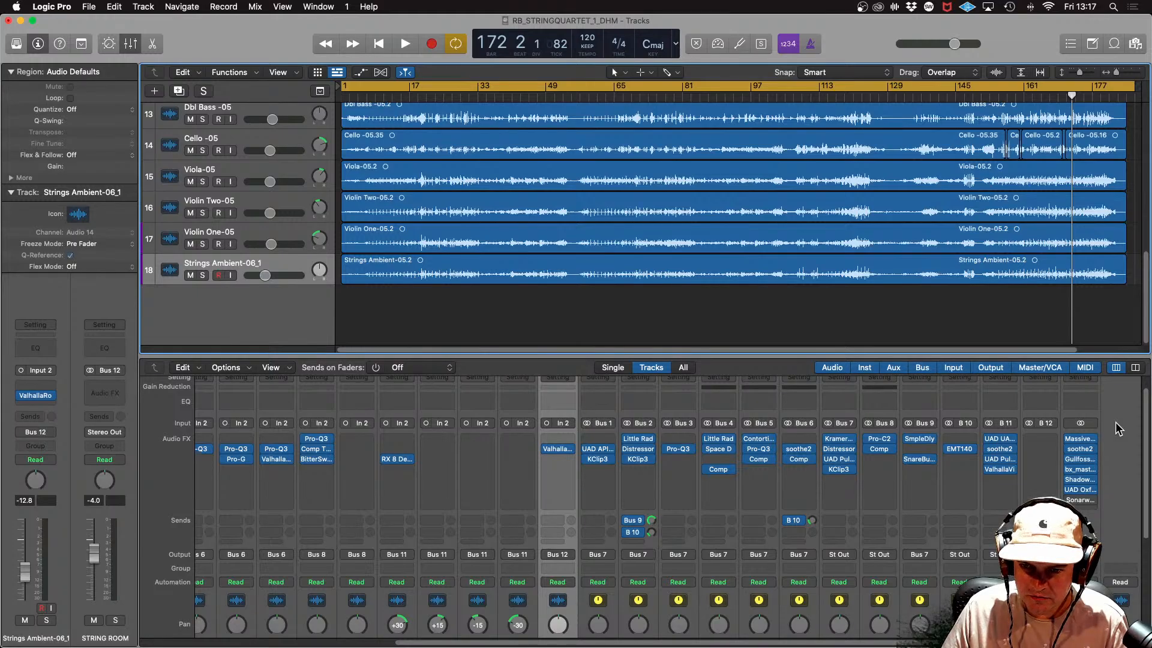
{"action": "scroll", "coordinate": [1117, 428], "scroll_direction": "up", "scroll_amount": 1}
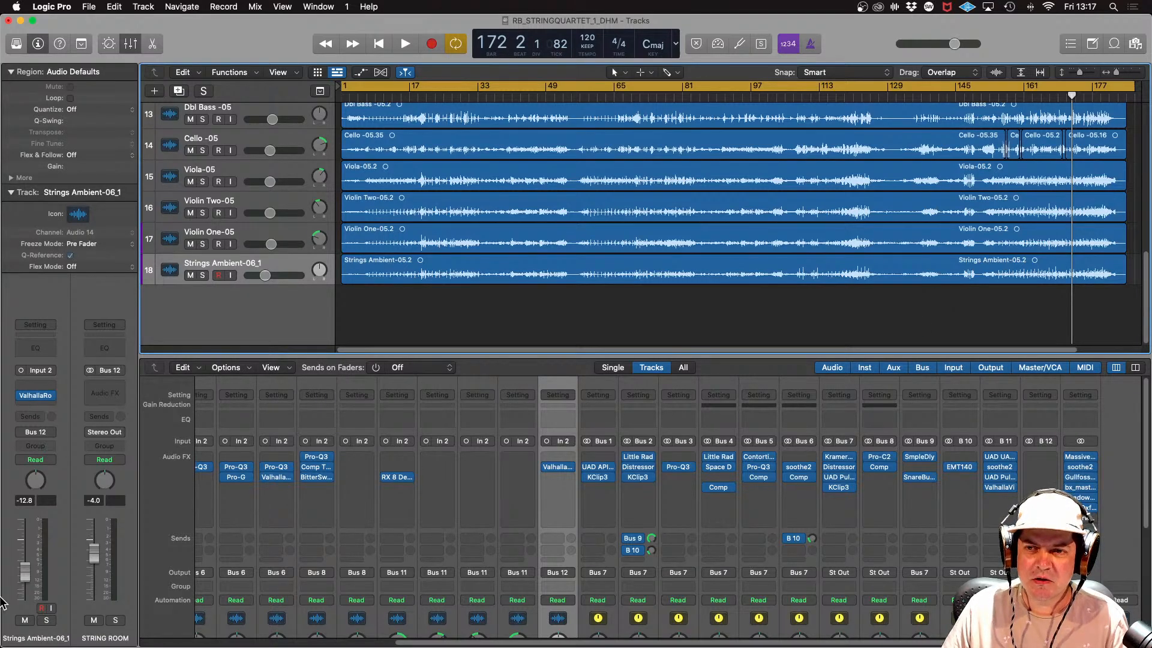
- Switch to Spotify to view the single Olympus and return to Logic Pro
{"action": "mouse_move", "coordinate": [2, 598]}
{"action": "left_click", "coordinate": [4, 477]}
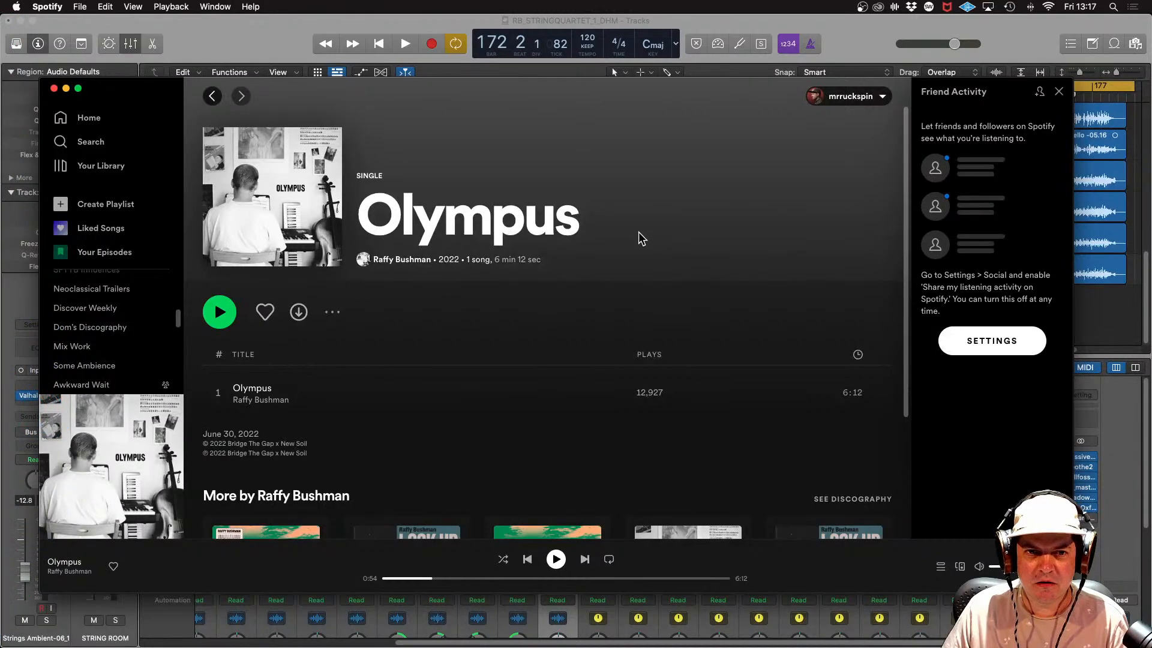
{"action": "left_click", "coordinate": [872, 30]}
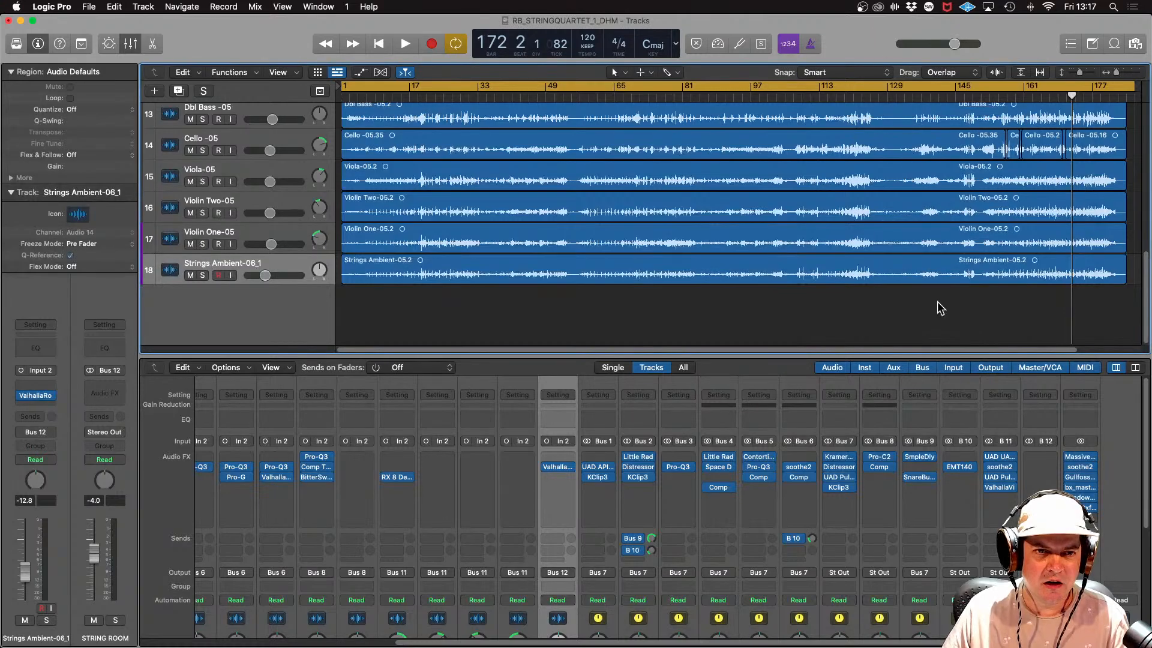
- Review the arrangement's string, percussion and drum tracks, placing the playhead at bar 152
{"action": "scroll", "coordinate": [884, 306], "scroll_direction": "up", "scroll_amount": 3}
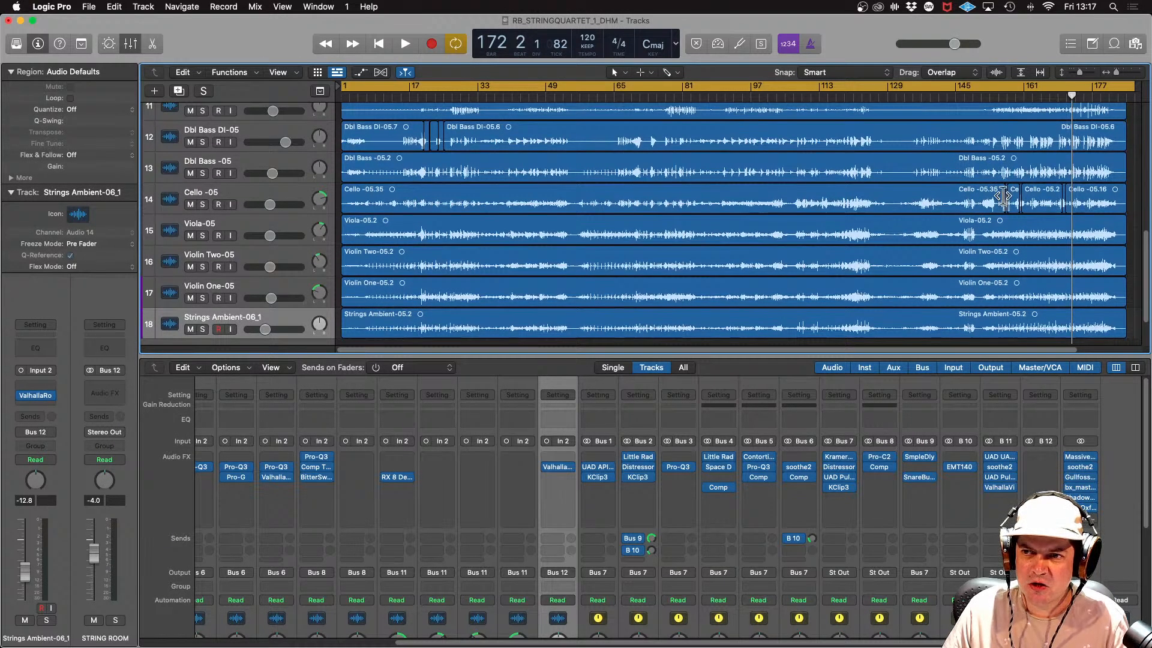
{"action": "scroll", "coordinate": [1130, 231], "scroll_direction": "up", "scroll_amount": 5}
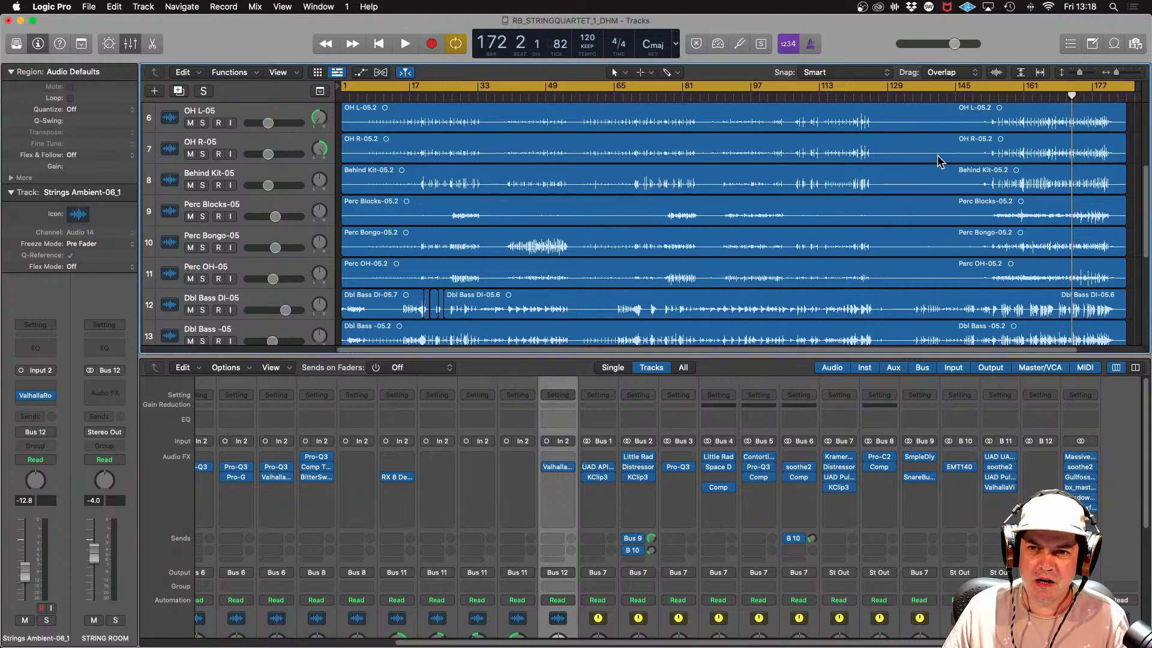
{"action": "left_click", "coordinate": [985, 99]}
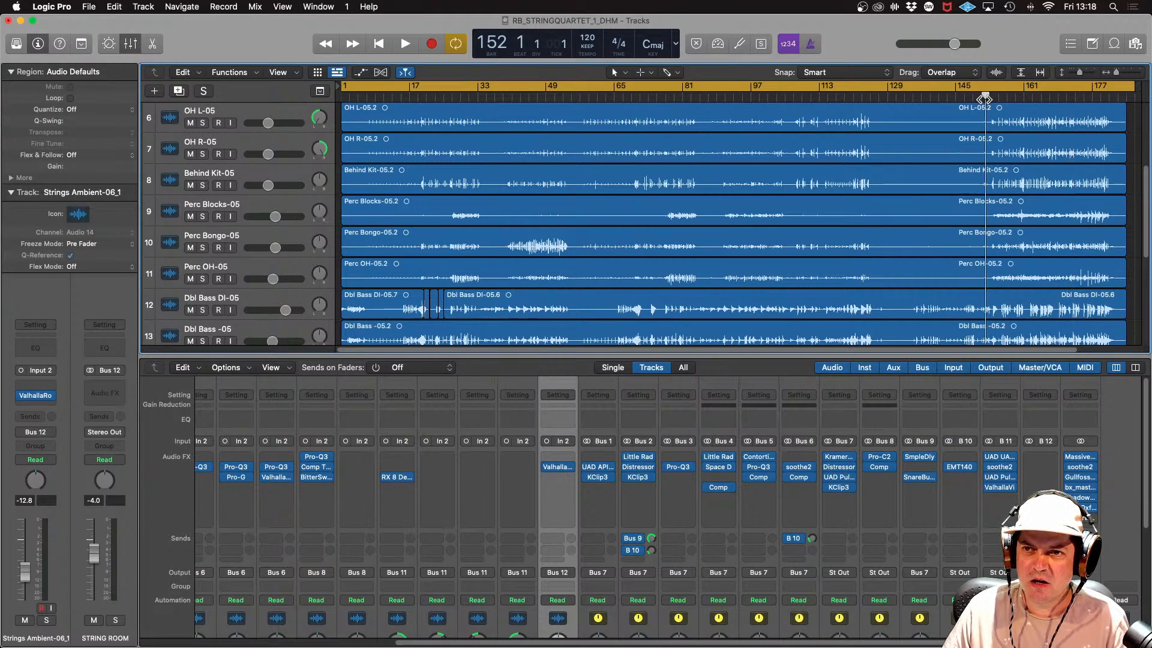
{"action": "scroll", "coordinate": [1147, 177], "scroll_direction": "down", "scroll_amount": 6}
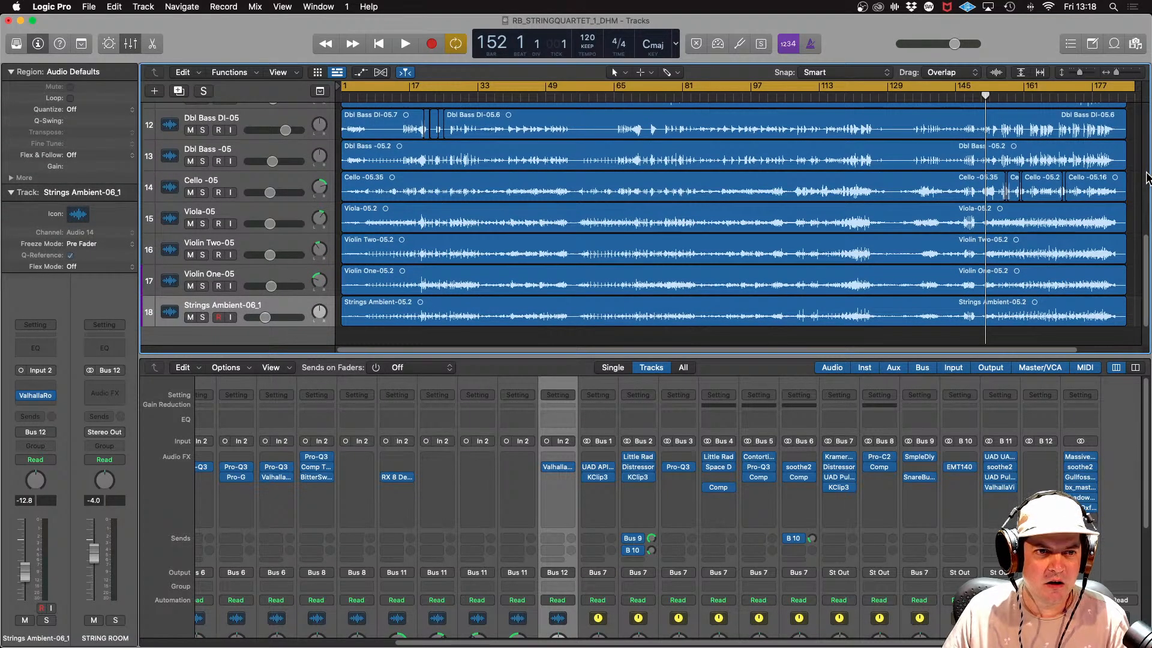
{"action": "scroll", "coordinate": [1147, 177], "scroll_direction": "up", "scroll_amount": 1}
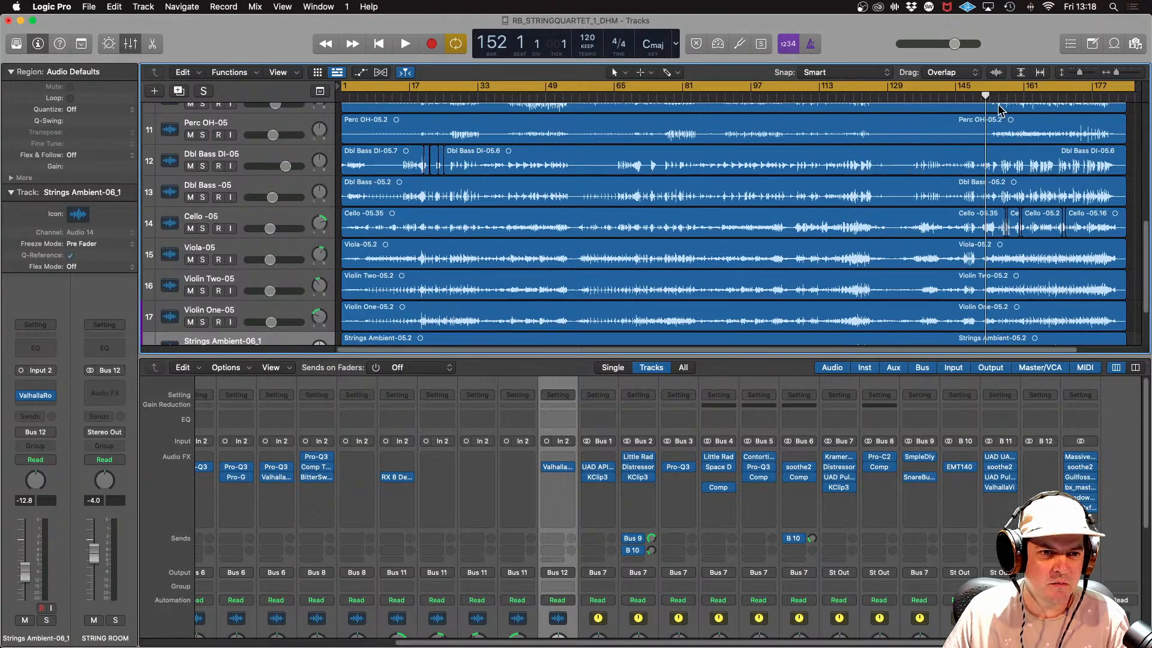
{"action": "scroll", "coordinate": [1033, 138], "scroll_direction": "up", "scroll_amount": 6}
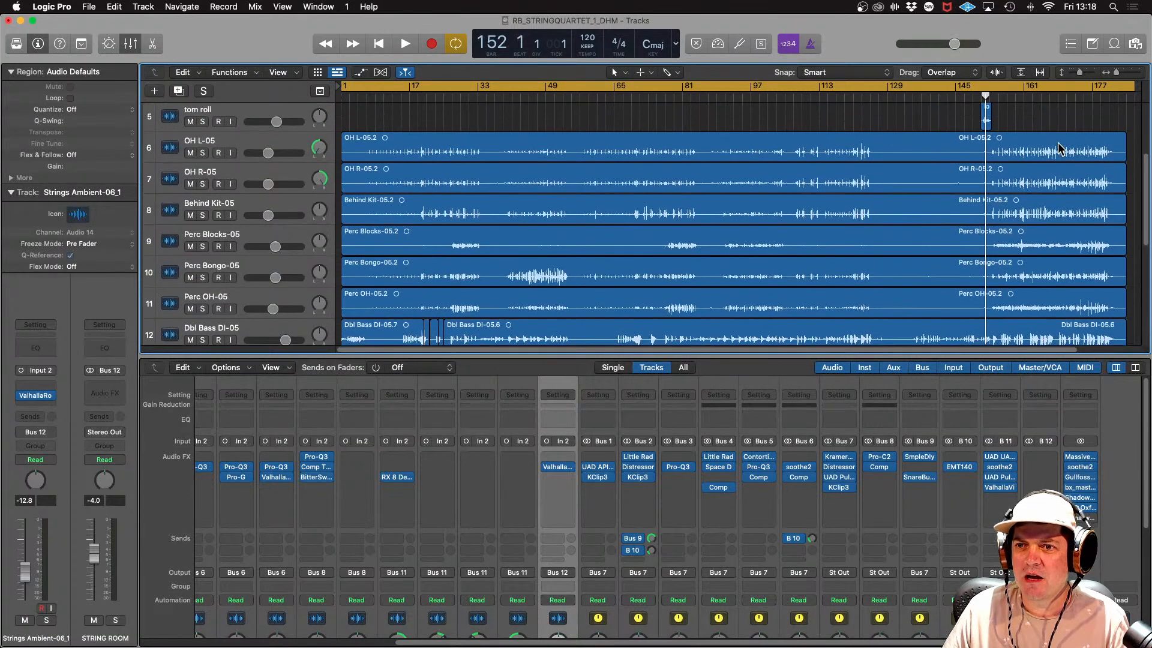
{"action": "scroll", "coordinate": [1034, 113], "scroll_direction": "up", "scroll_amount": 1}
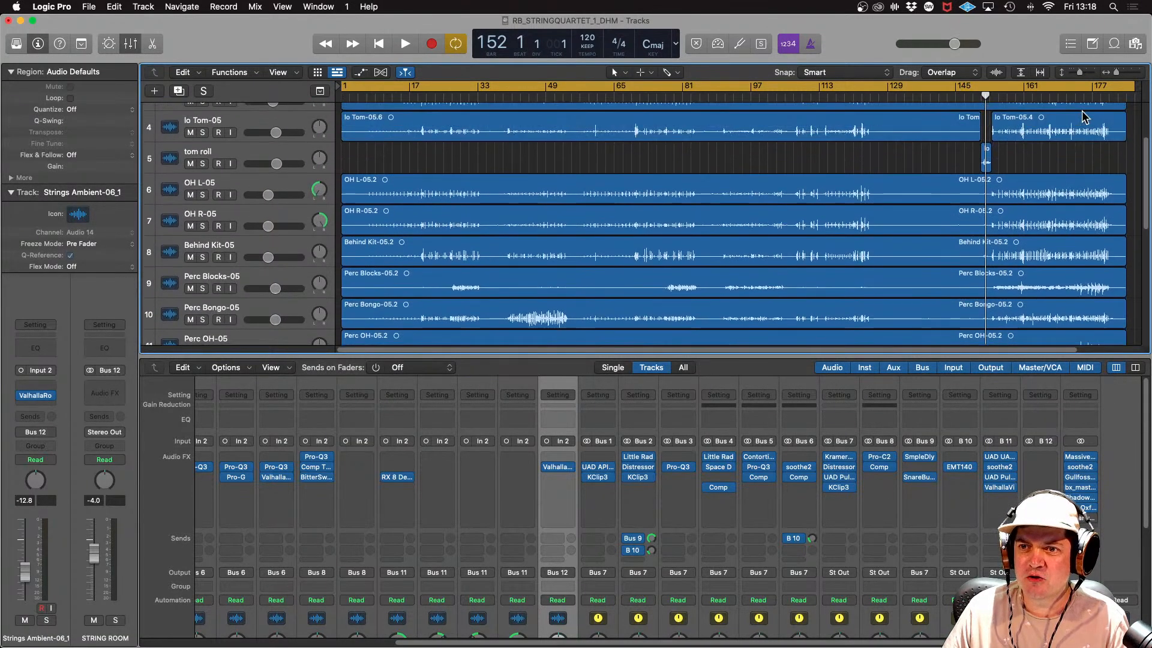
- Play the mix from bar 156, check the channel levels in the mixer, and stop playback
{"action": "left_click", "coordinate": [1001, 96]}
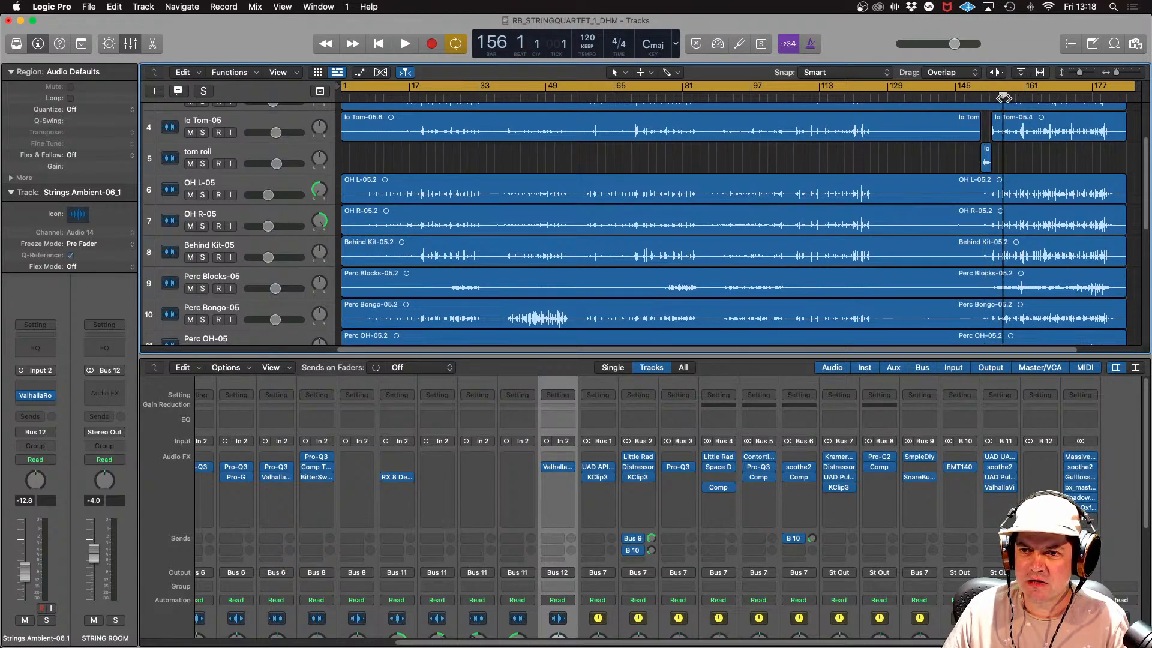
{"action": "key", "text": "space"}
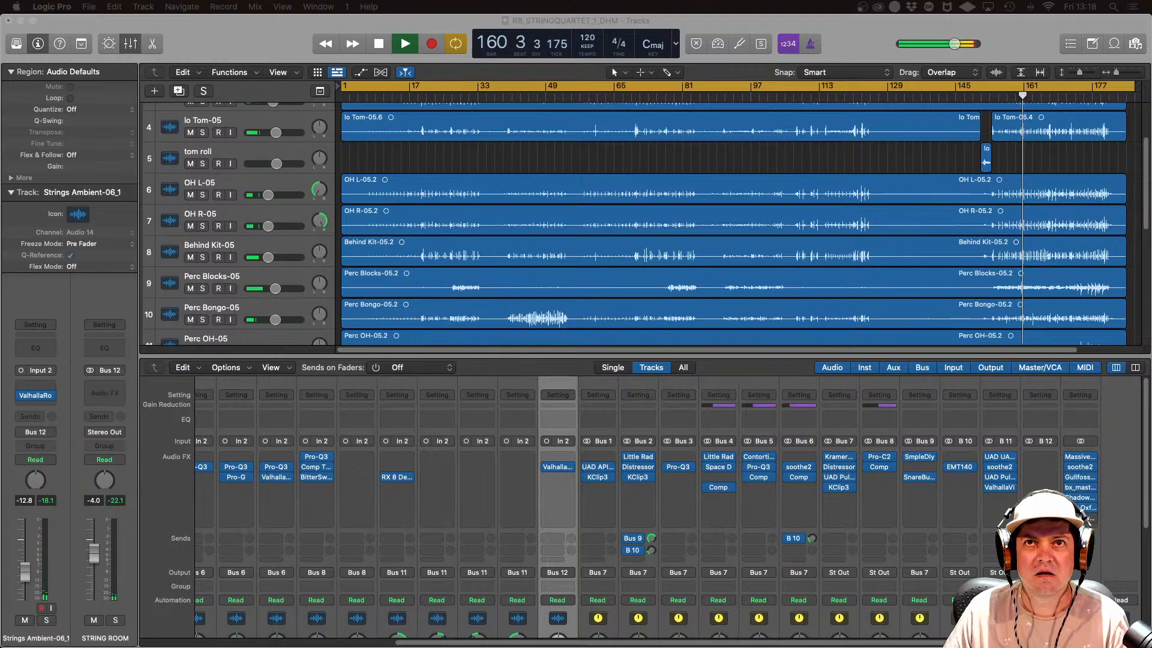
{"action": "scroll", "coordinate": [1071, 179], "scroll_direction": "up", "scroll_amount": 1}
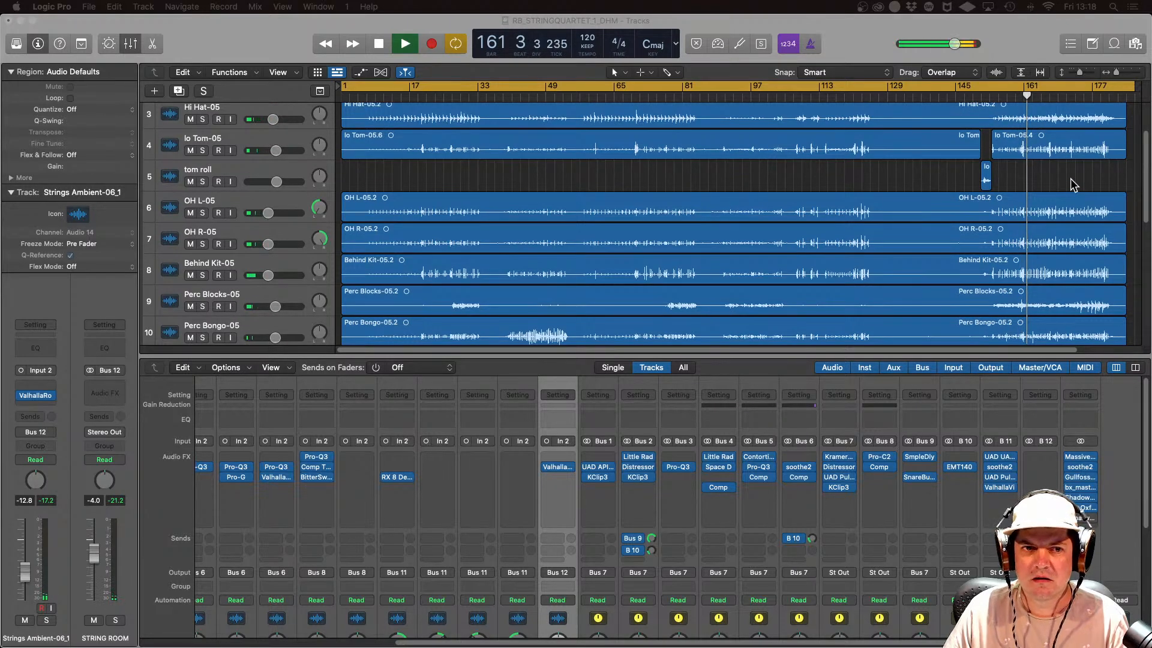
{"action": "scroll", "coordinate": [1072, 180], "scroll_direction": "up", "scroll_amount": 3}
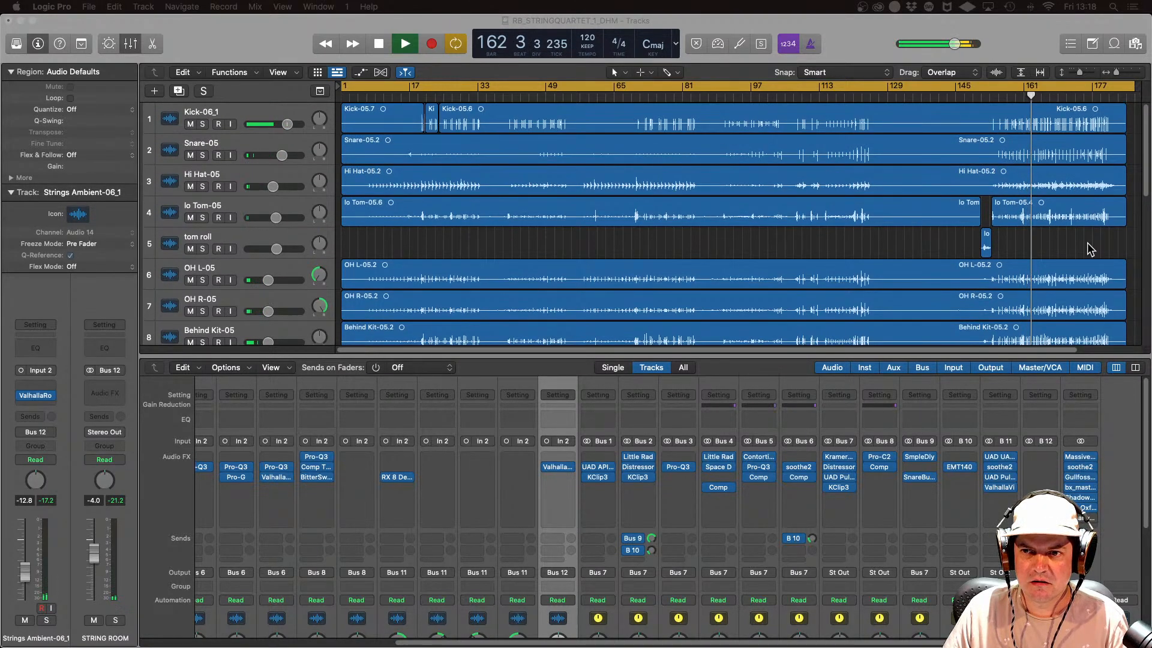
{"action": "left_click", "coordinate": [1135, 369]}
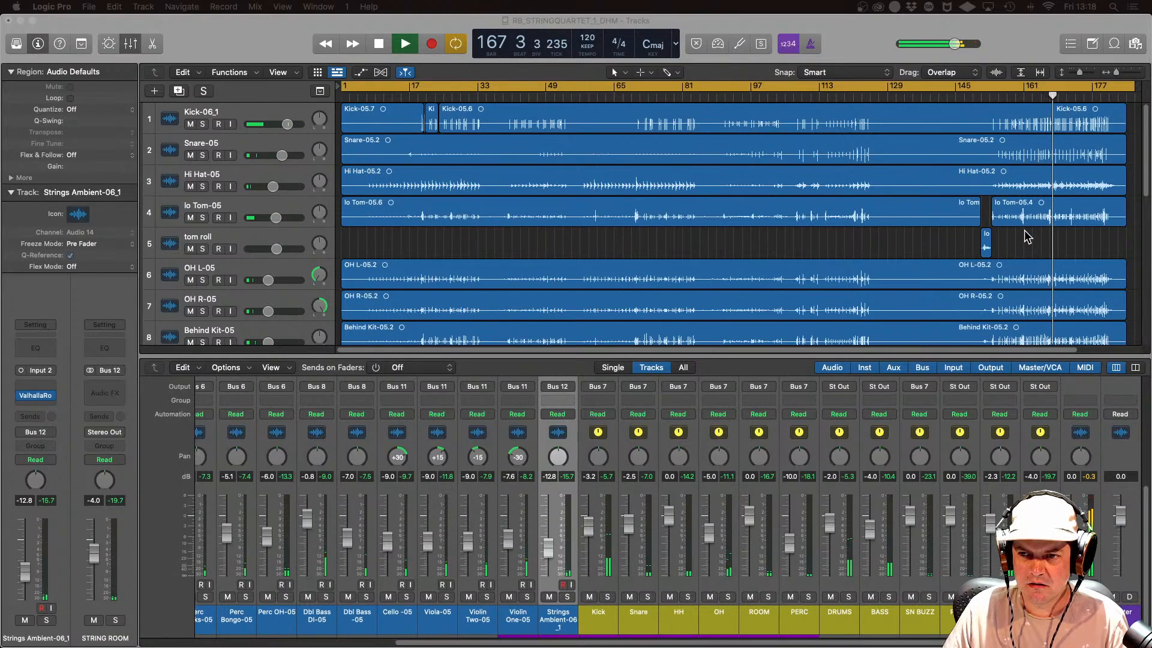
{"action": "left_click", "coordinate": [1031, 247]}
{"action": "key", "text": "space"}
{"action": "key", "text": "super+Tab"}
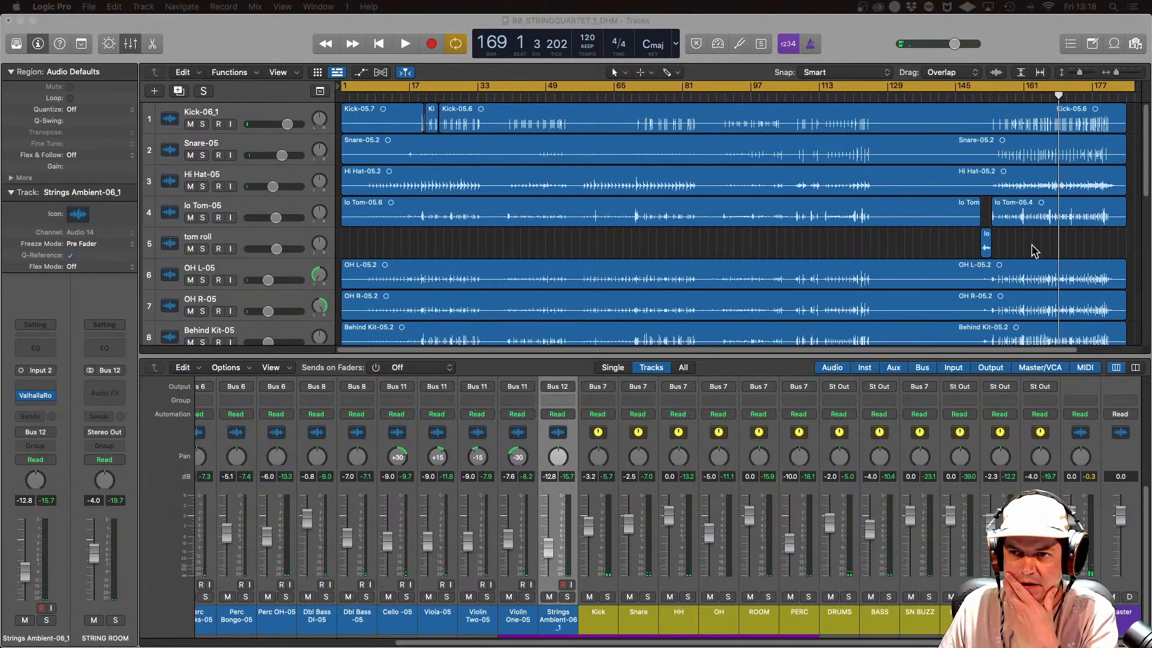
- Bypass all active plug-ins on the stereo output channel, from Massive and soothe2 through UAD Oxf
{"action": "key", "text": "super+Tab"}
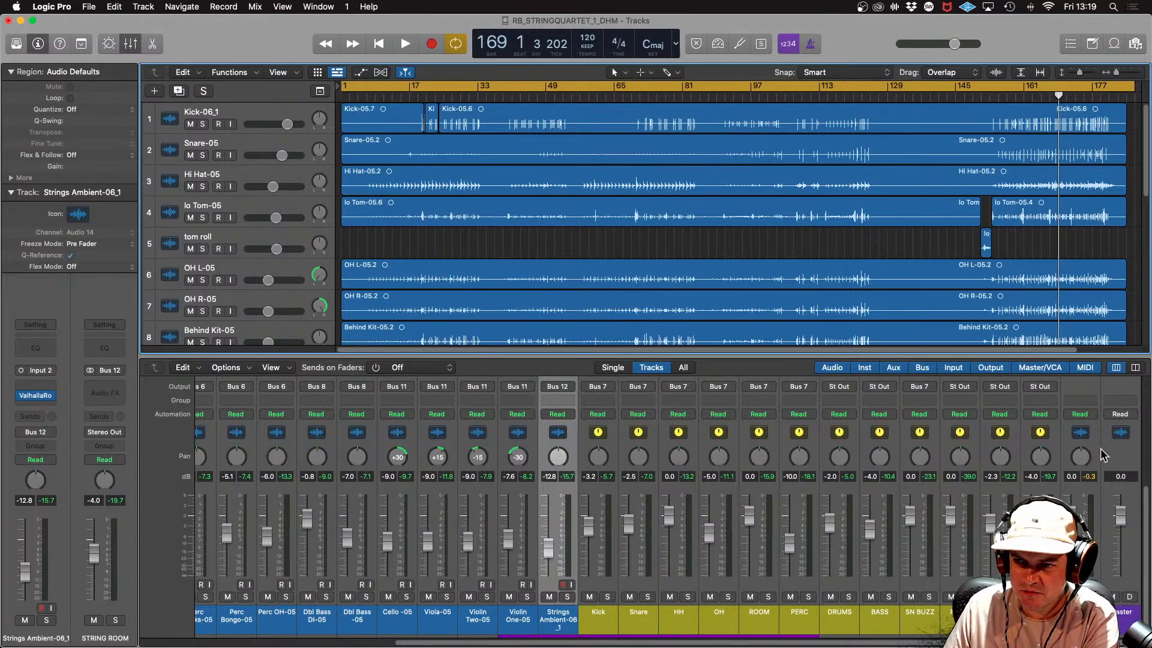
{"action": "scroll", "coordinate": [1101, 456], "scroll_direction": "up", "scroll_amount": 5}
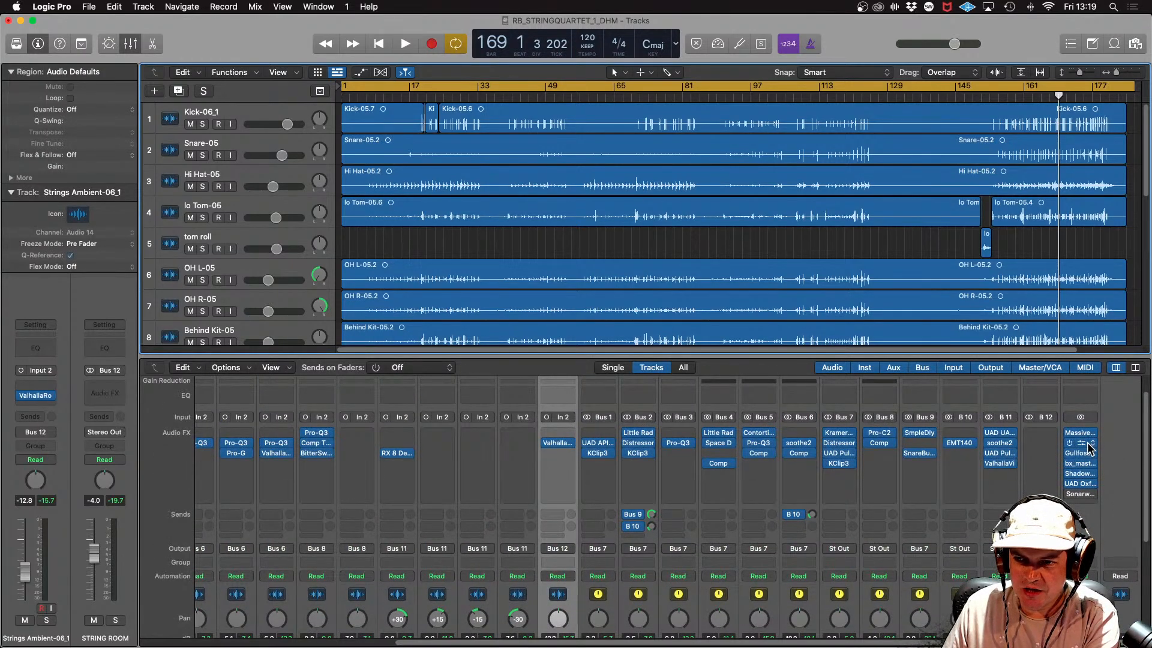
{"action": "scroll", "coordinate": [1107, 455], "scroll_direction": "up", "scroll_amount": 1}
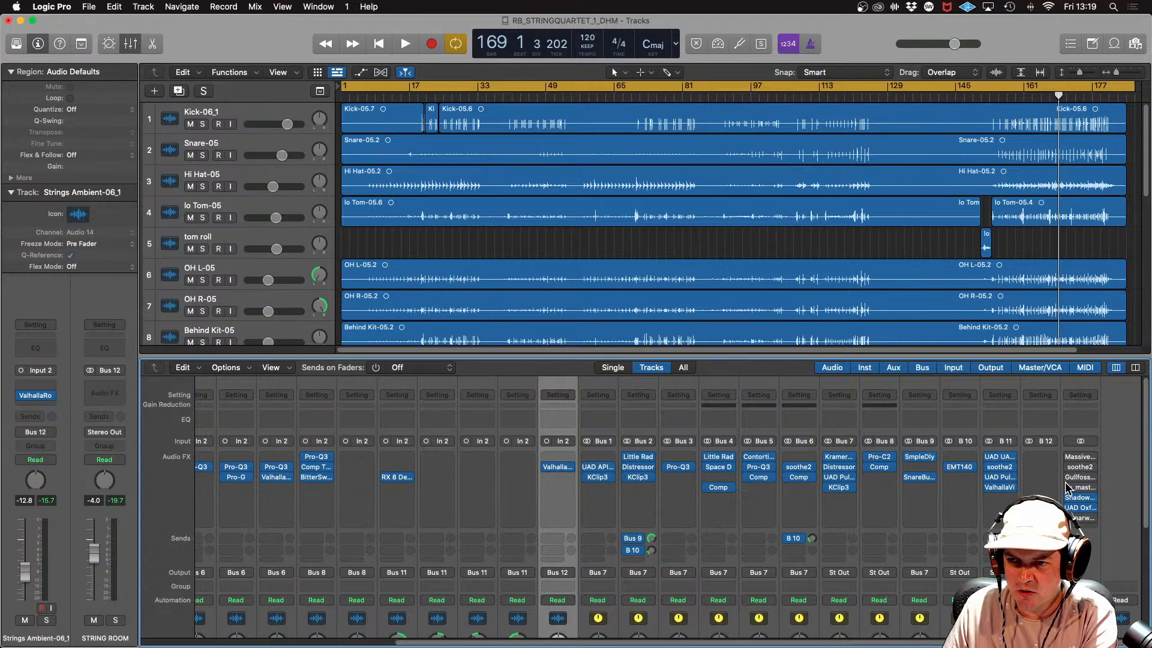
{"action": "scroll", "coordinate": [1114, 477], "scroll_direction": "down", "scroll_amount": 6}
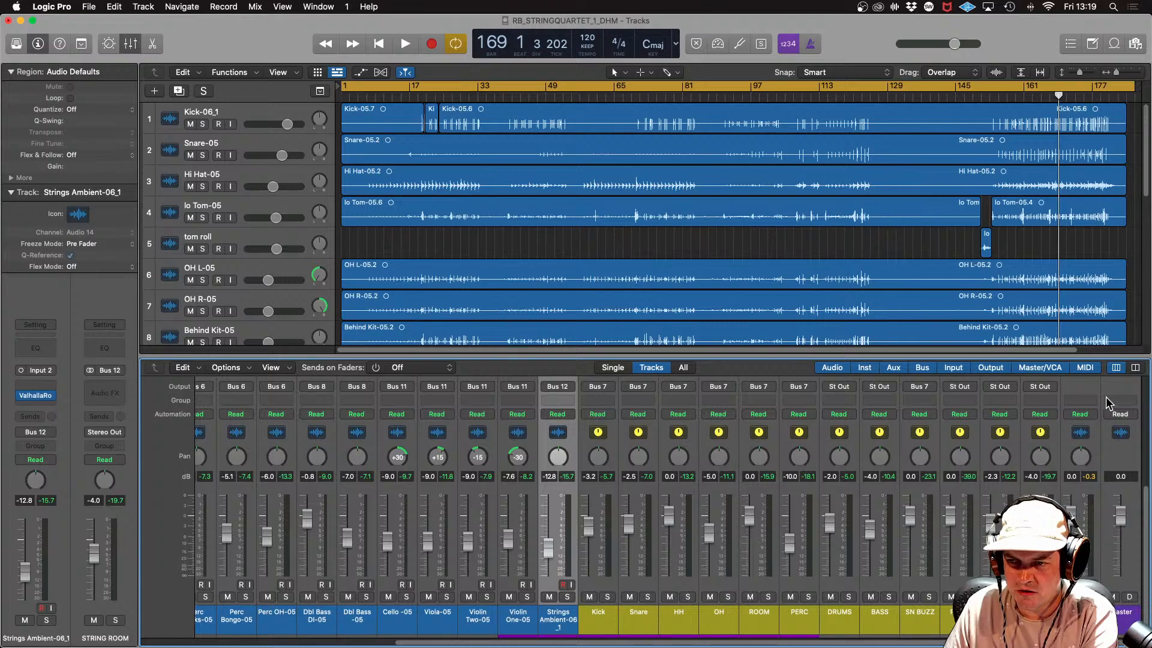
{"action": "scroll", "coordinate": [1110, 408], "scroll_direction": "up", "scroll_amount": 5}
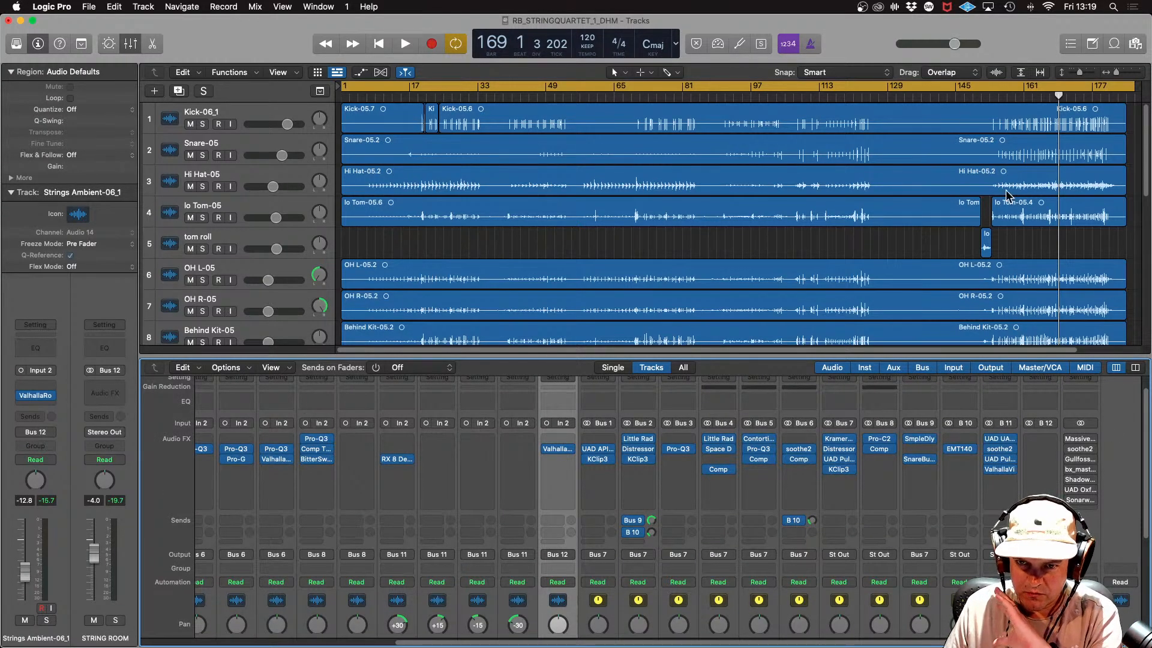
- Inspect the group buses in the mixer, selecting DRUMS, BASS and the other buses routed to St Out in turn
{"action": "scroll", "coordinate": [949, 180], "scroll_direction": "down", "scroll_amount": 10}
{"action": "left_click", "coordinate": [534, 314]}
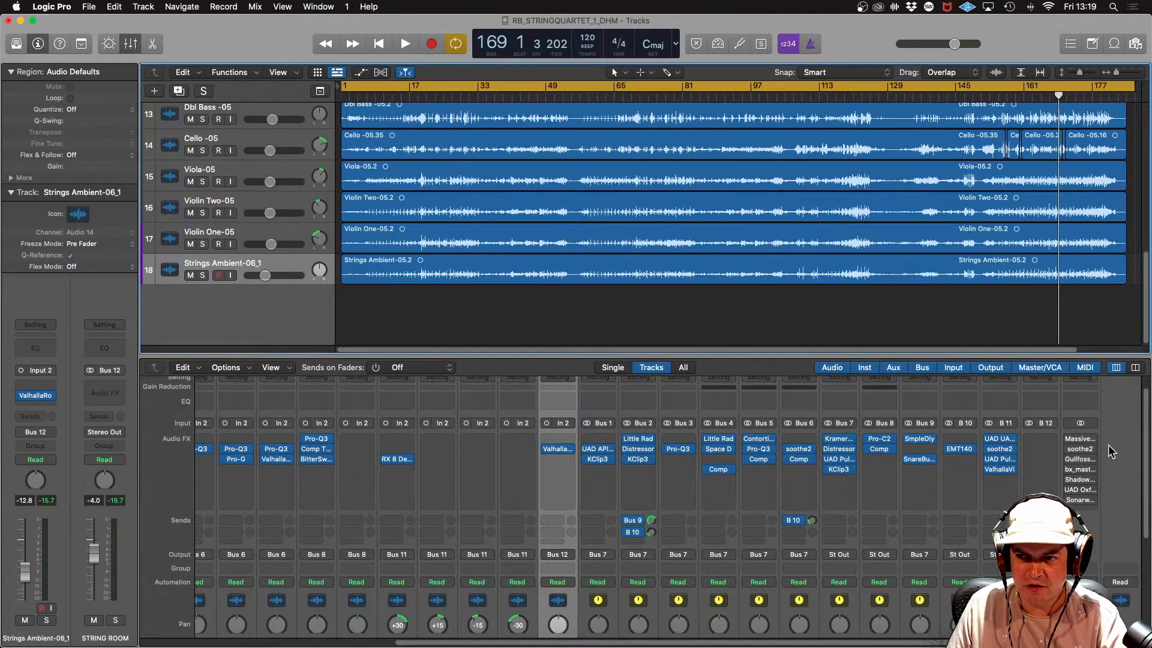
{"action": "scroll", "coordinate": [1107, 444], "scroll_direction": "down", "scroll_amount": 5}
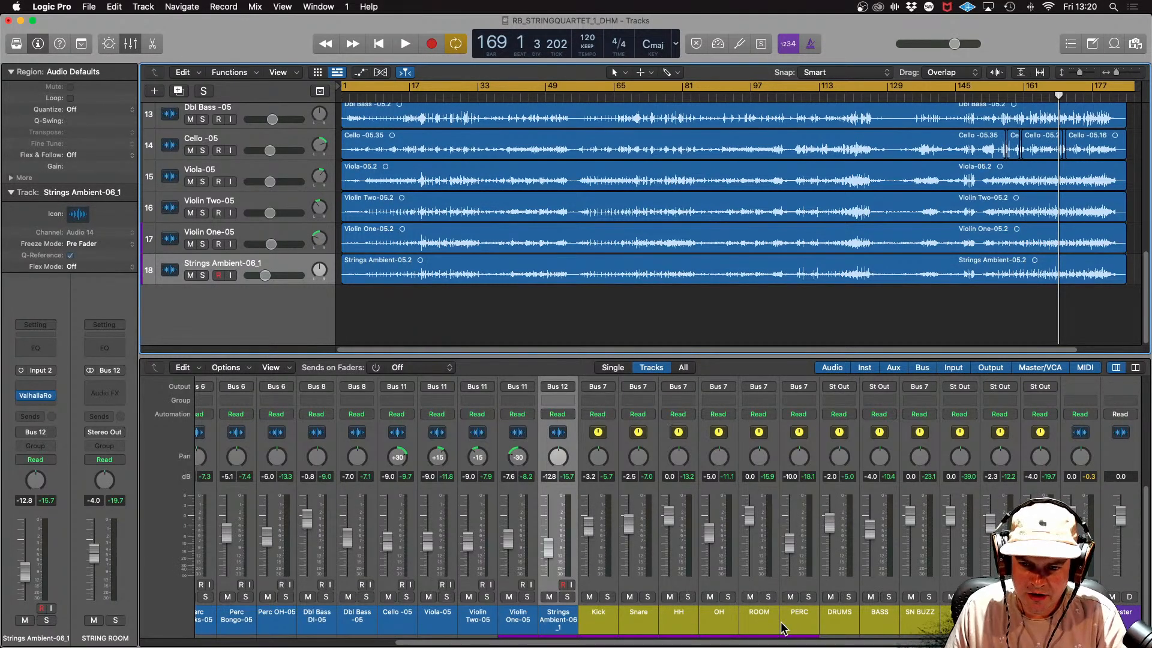
{"action": "left_click", "coordinate": [841, 615]}
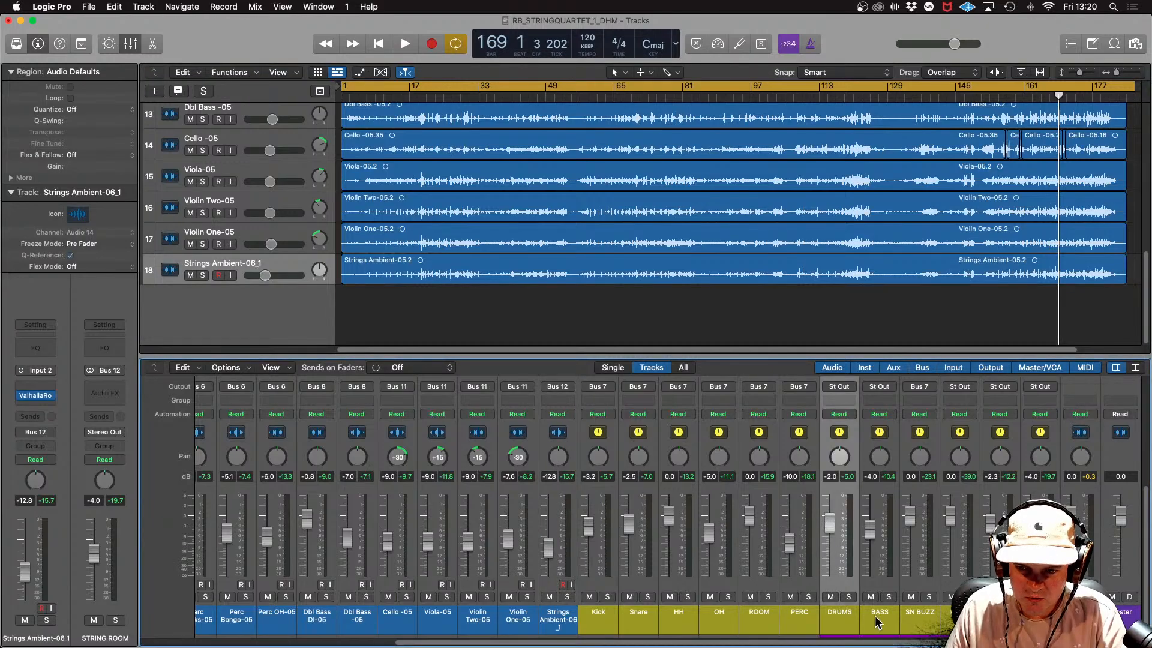
{"action": "left_click", "coordinate": [879, 614]}
{"action": "left_click", "coordinate": [960, 615]}
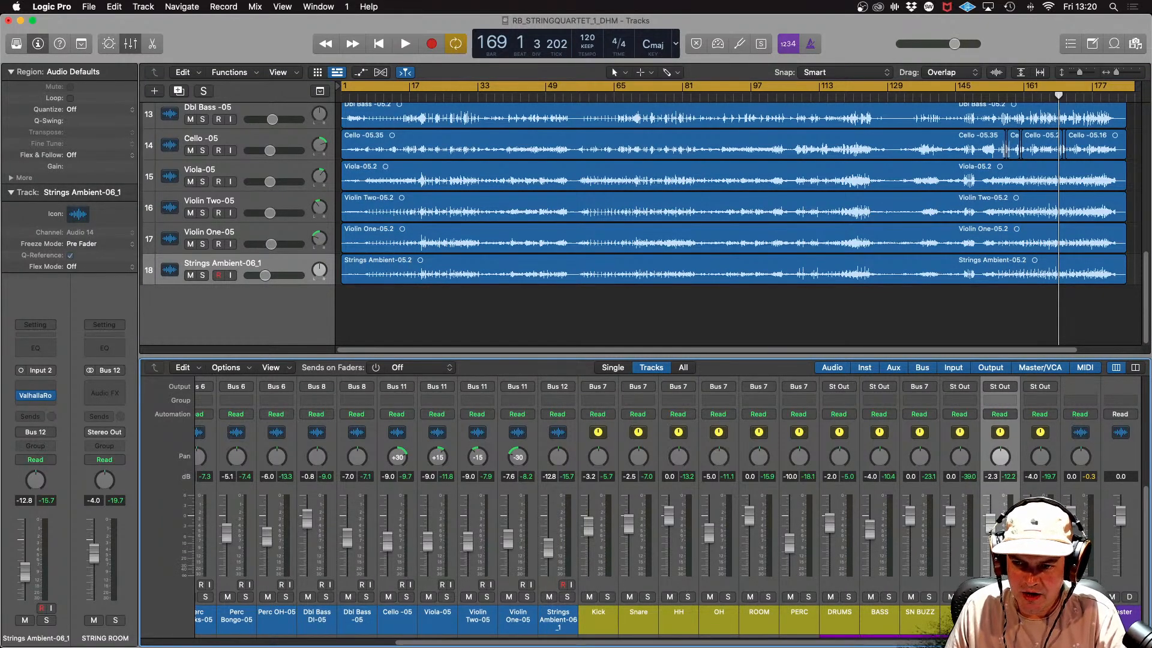
{"action": "left_click", "coordinate": [1000, 615]}
{"action": "left_click", "coordinate": [1039, 614]}
- Create arrangement tracks for the mixer's bus channels, including Kick, Snare, HH, OH, ROOM, PERC, DRUMS and BASS
{"action": "left_click", "coordinate": [652, 320]}
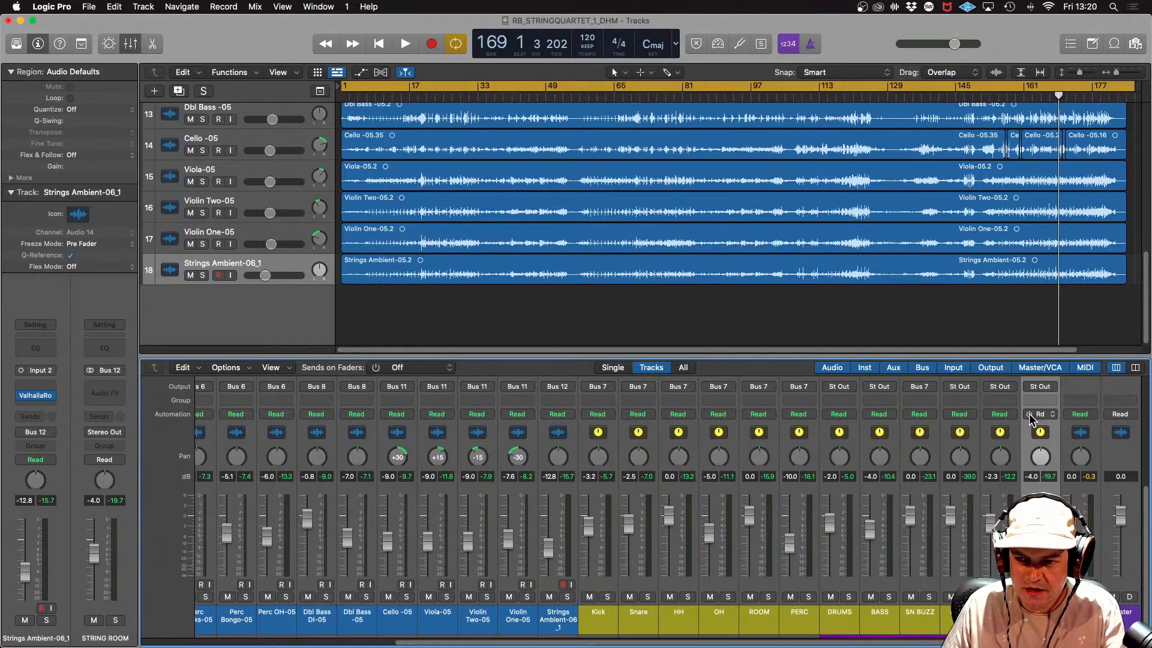
{"action": "key", "text": "ctrl+t"}
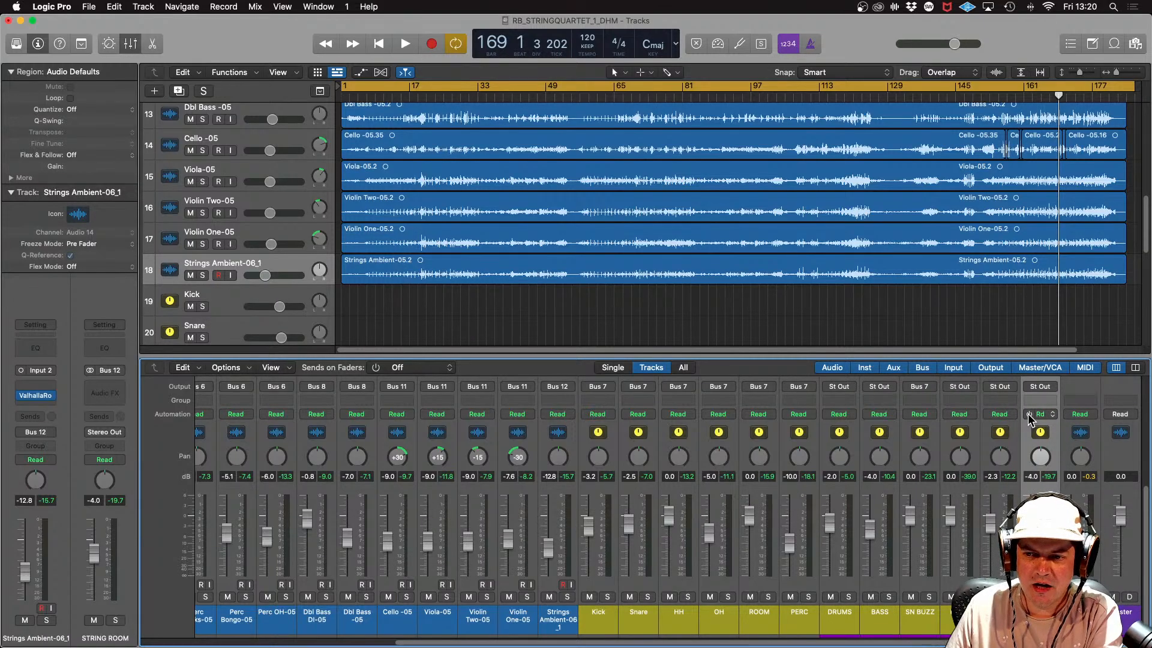
{"action": "scroll", "coordinate": [427, 275], "scroll_direction": "down", "scroll_amount": 6}
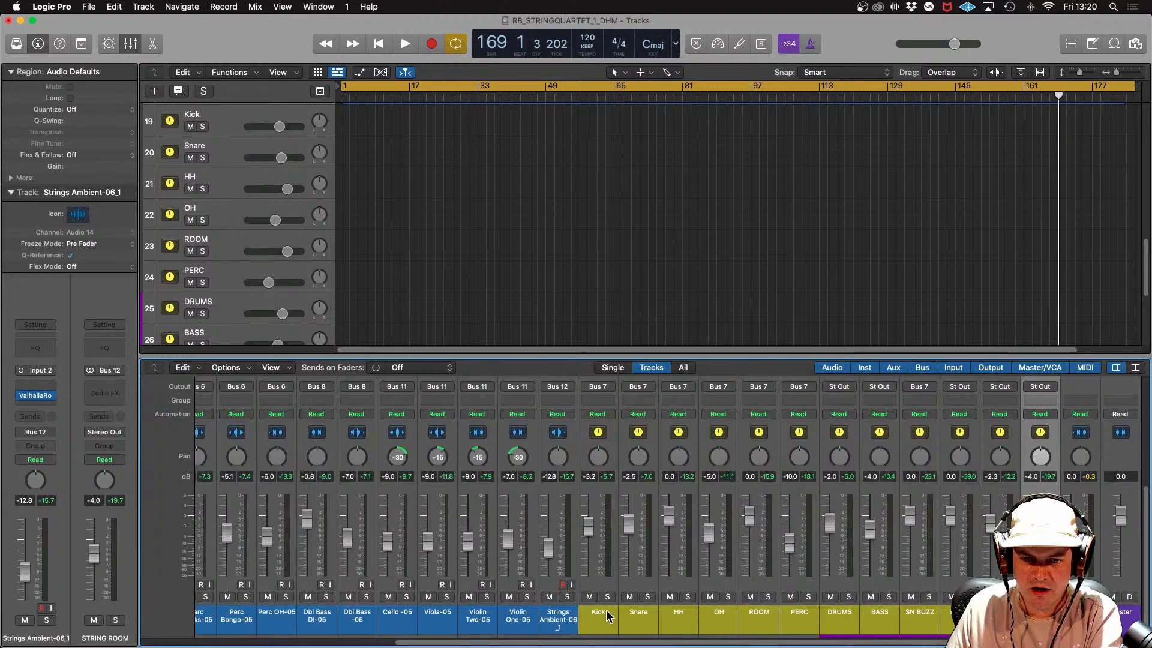
- Delete the individual Kick, Snare, HH, OH, ROOM, PERC and SN BUZZ bus tracks from the arrangement
{"action": "scroll", "coordinate": [366, 182], "scroll_direction": "down", "scroll_amount": 3}
{"action": "scroll", "coordinate": [364, 182], "scroll_direction": "down", "scroll_amount": 3}
{"action": "scroll", "coordinate": [419, 175], "scroll_direction": "up", "scroll_amount": 6}
{"action": "scroll", "coordinate": [443, 174], "scroll_direction": "up", "scroll_amount": 1}
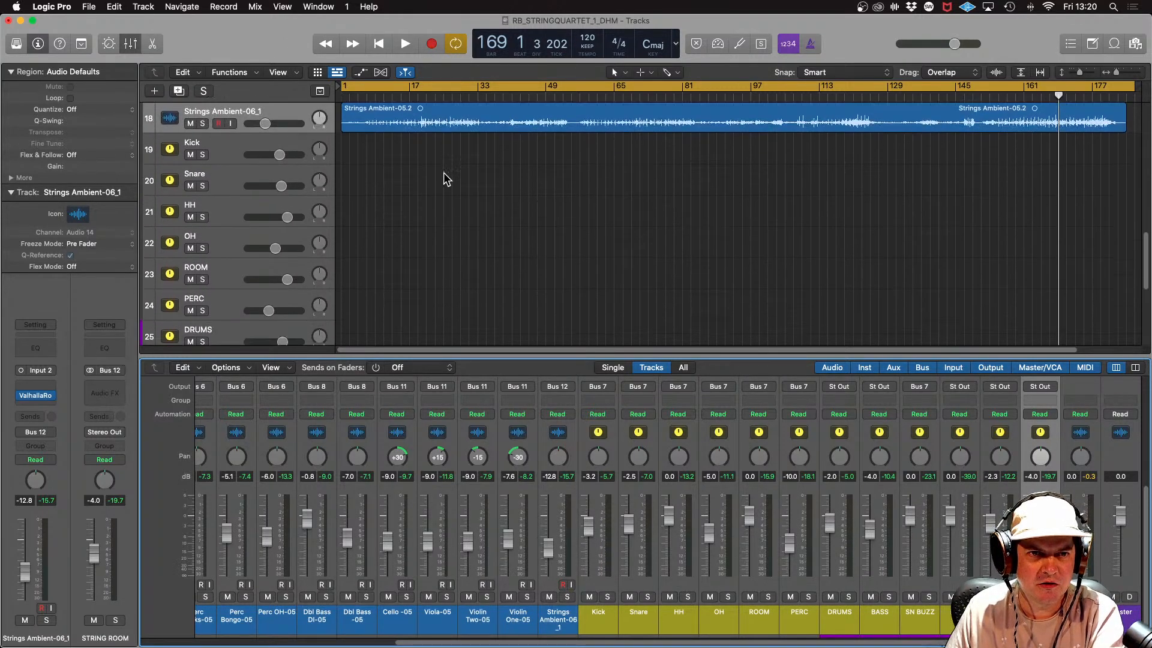
{"action": "left_click", "coordinate": [235, 137]}
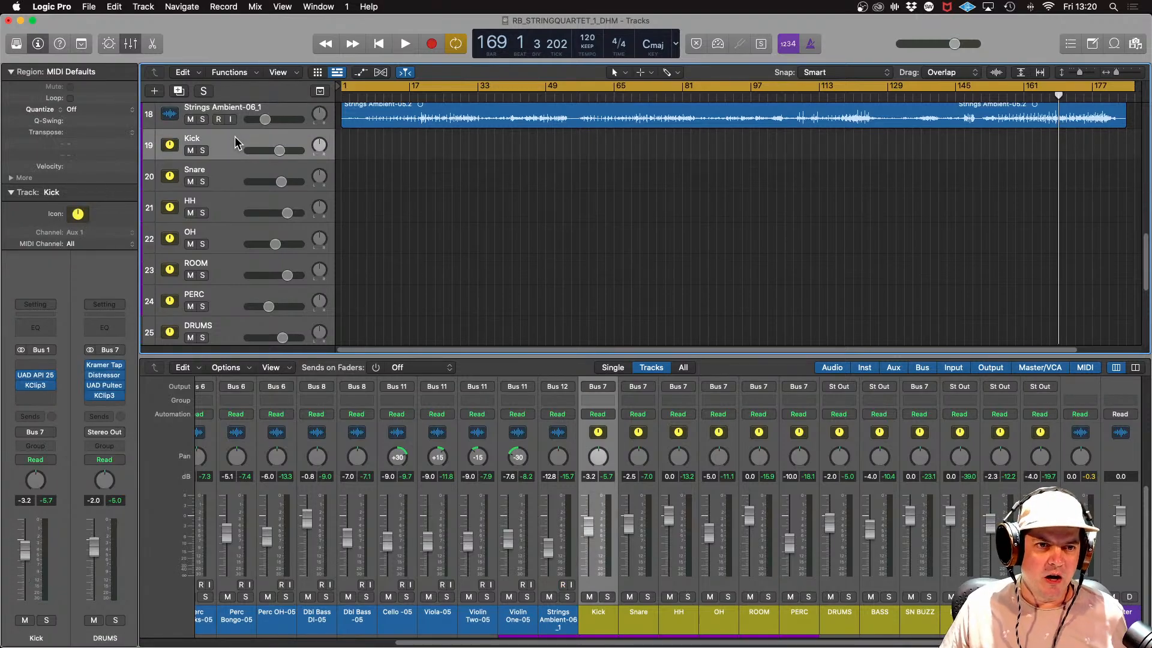
{"action": "left_click", "coordinate": [219, 296], "text": "shift"}
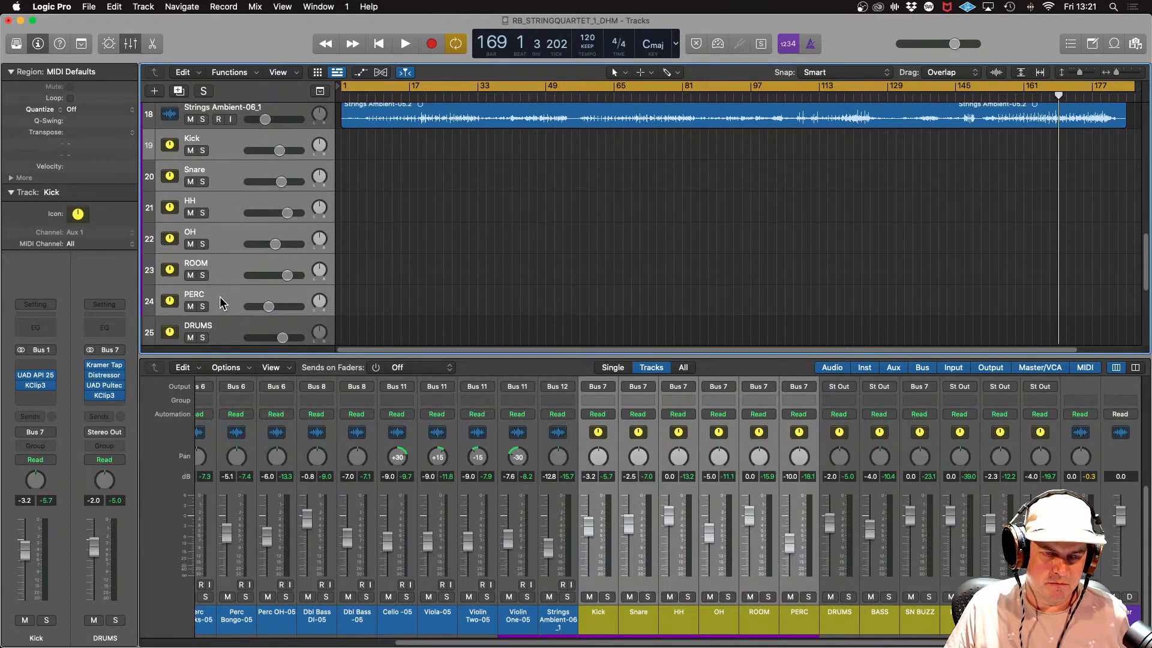
{"action": "key", "text": "super+BackSpace"}
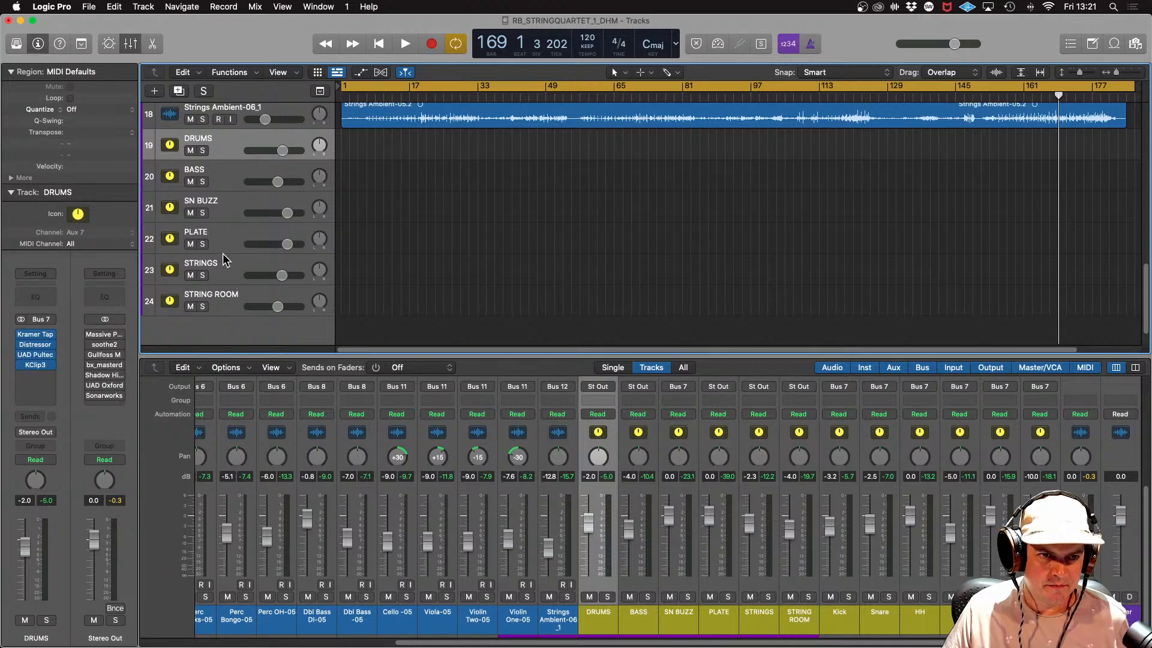
{"action": "left_click", "coordinate": [220, 205]}
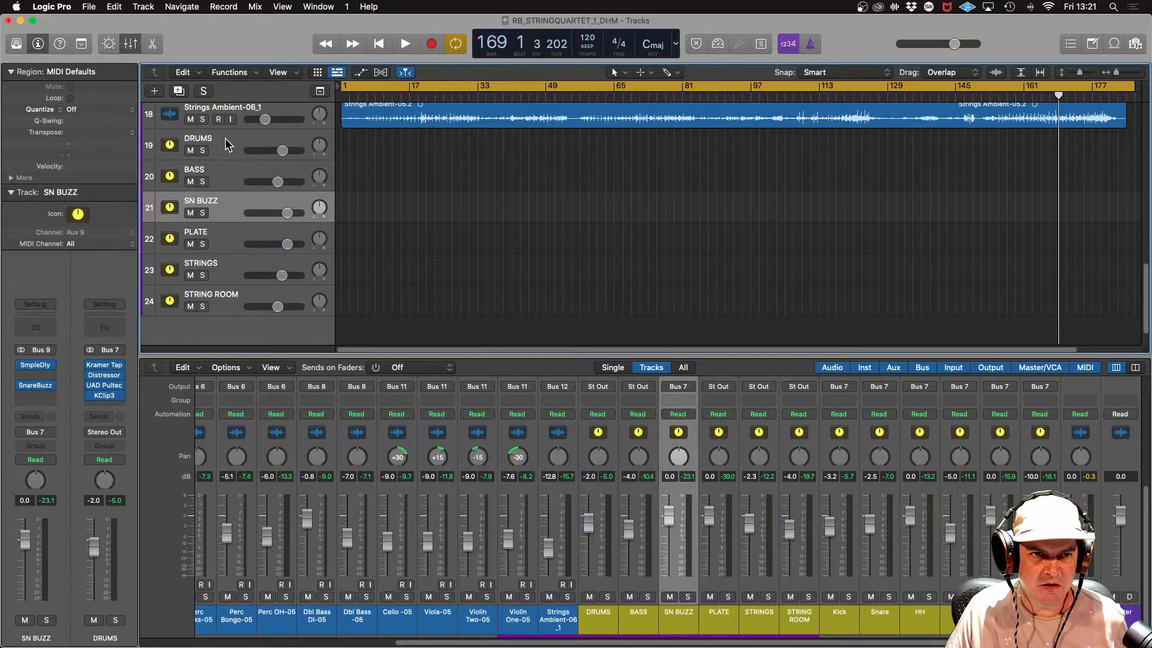
{"action": "key", "text": "super+BackSpace"}
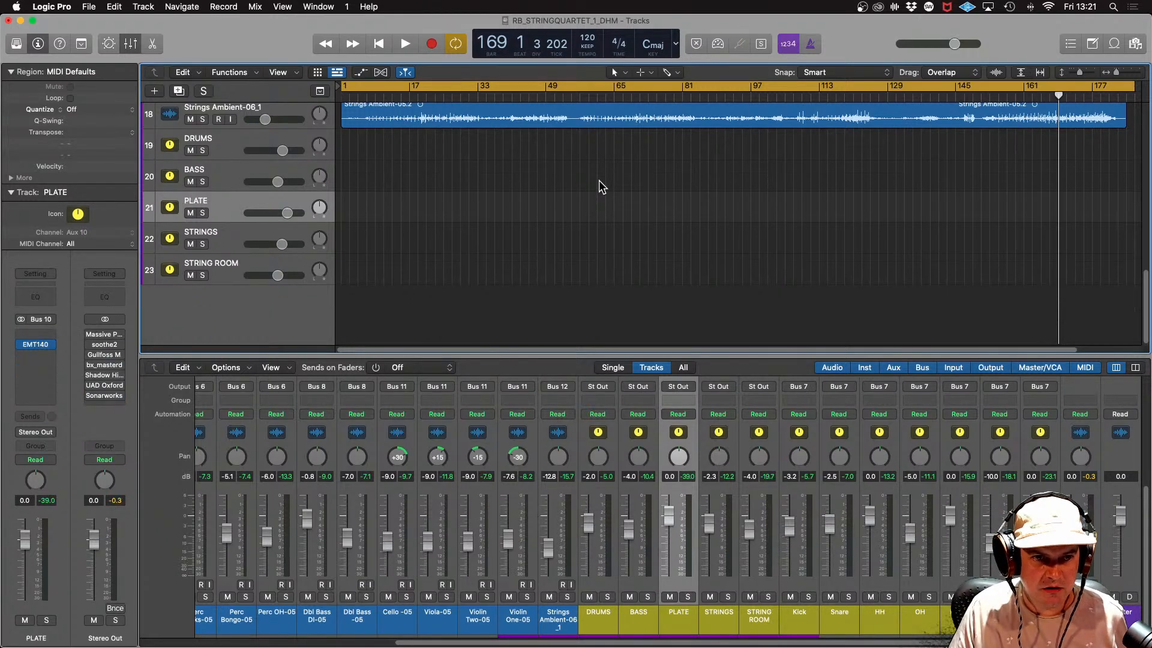
- Draw a short empty region with the Pencil tool near the start of the DRUMS, BASS, PLATE, STRINGS and STRING ROOM tracks
{"action": "left_click", "coordinate": [235, 132]}
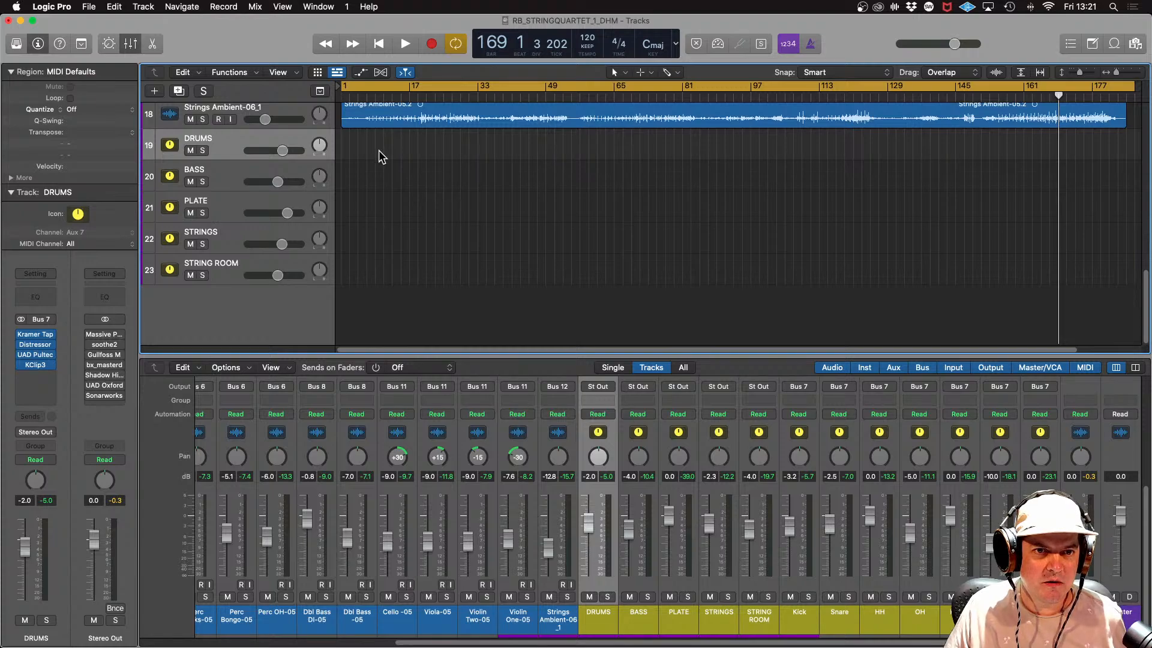
{"action": "left_click", "coordinate": [678, 72]}
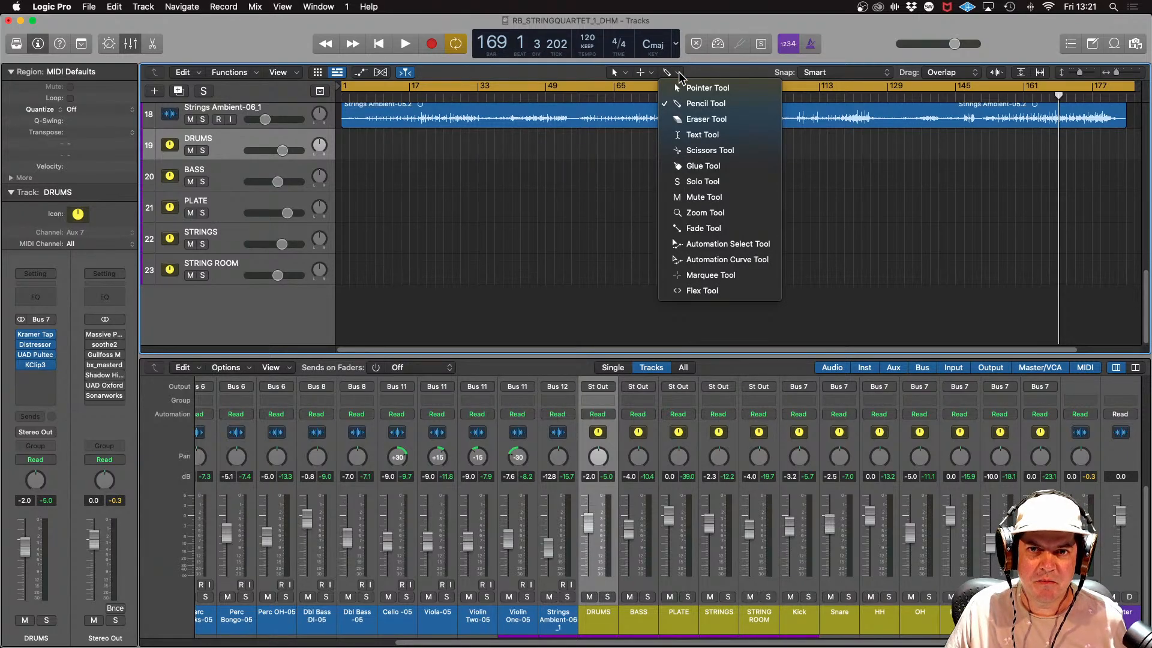
{"action": "left_click", "coordinate": [700, 67]}
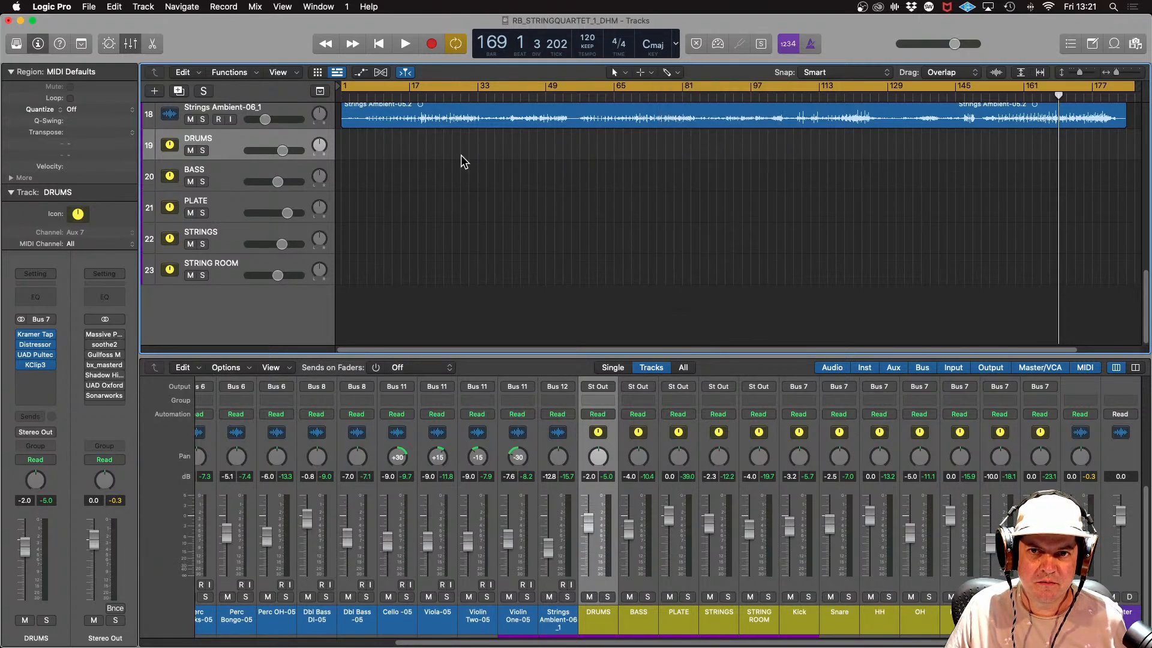
{"action": "left_click", "coordinate": [346, 147], "text": "super"}
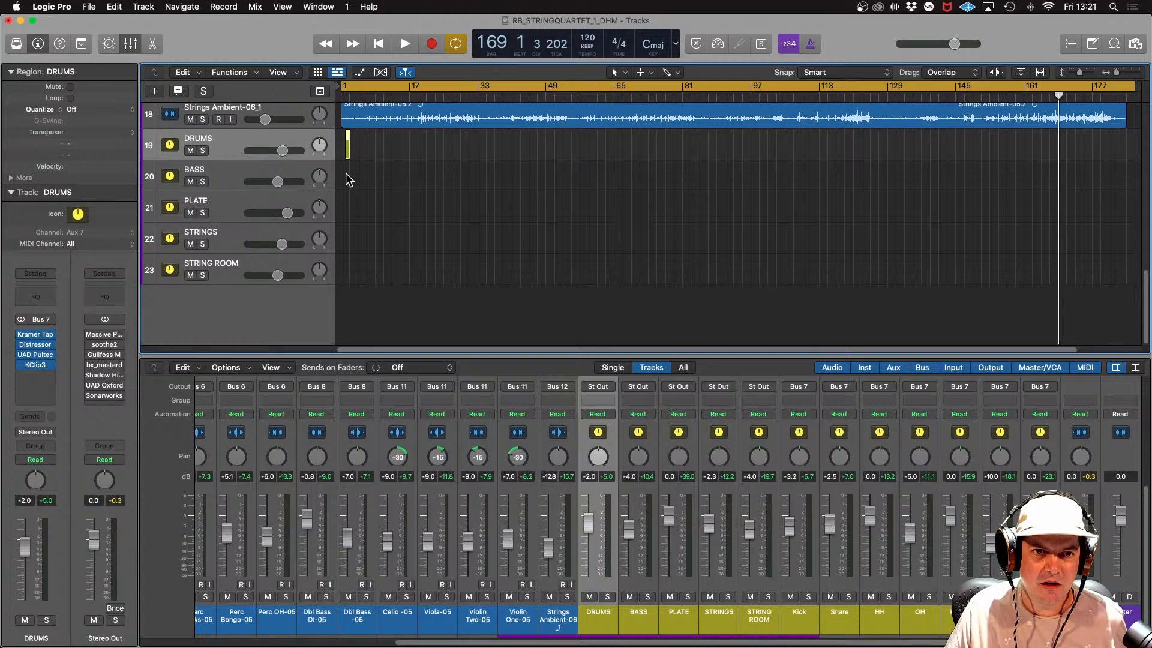
{"action": "left_click", "coordinate": [345, 173], "text": "super"}
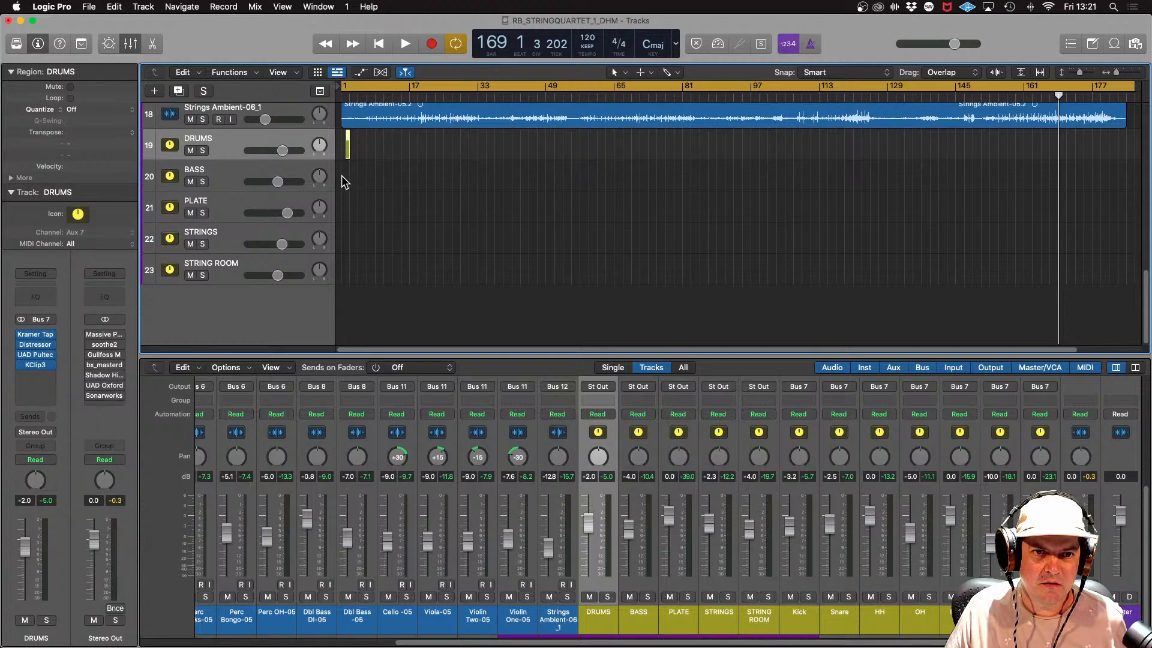
{"action": "left_click", "coordinate": [341, 207], "text": "super"}
{"action": "left_click", "coordinate": [341, 242], "text": "super"}
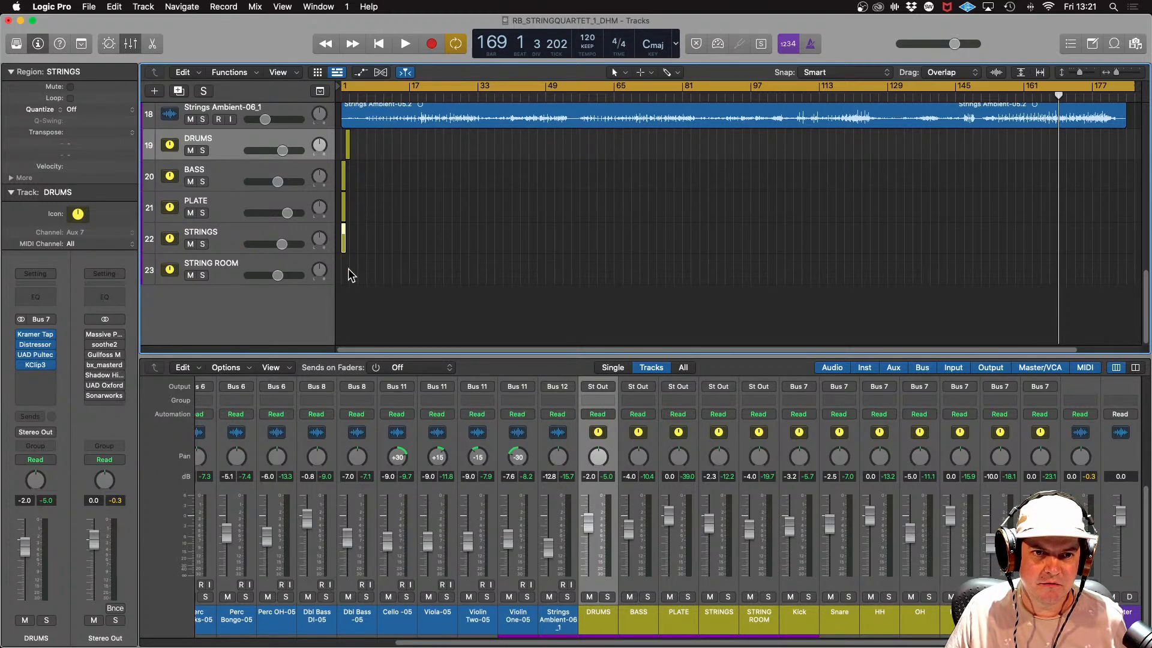
{"action": "left_click", "coordinate": [341, 271], "text": "super"}
- Move the DRUMS region to bar 1, aligned with the other bus regions
{"action": "scroll", "coordinate": [442, 220], "scroll_direction": "up", "scroll_amount": 5}
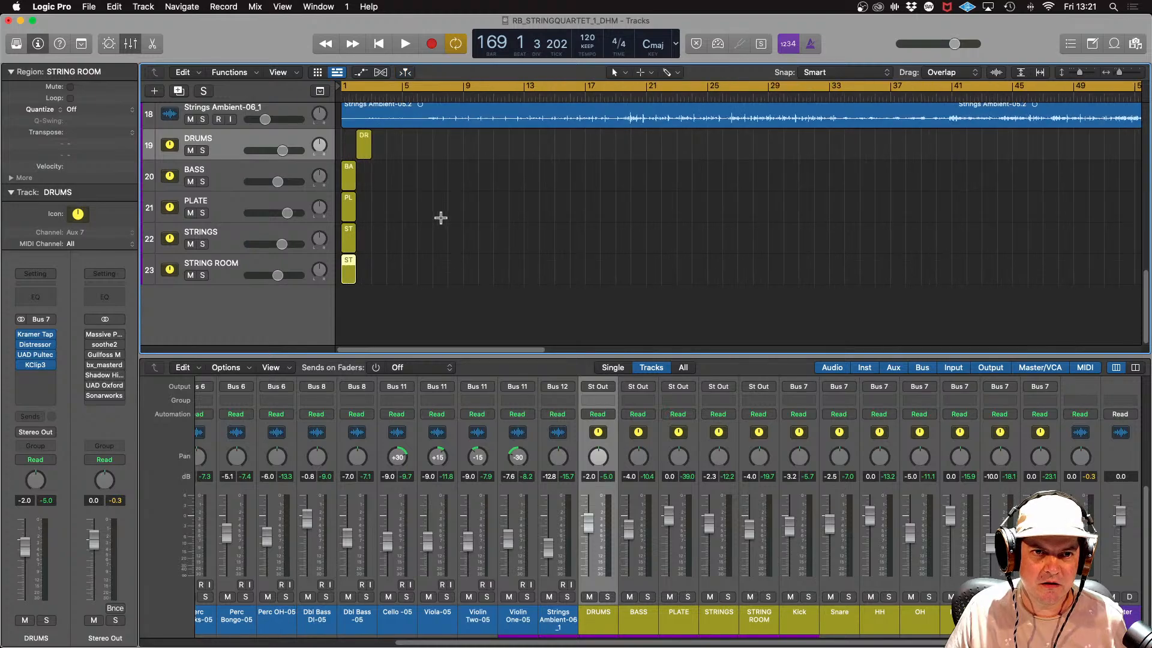
{"action": "scroll", "coordinate": [442, 219], "scroll_direction": "up", "scroll_amount": 3}
{"action": "left_click_drag", "start_coordinate": [444, 150], "coordinate": [368, 136]}
{"action": "scroll", "coordinate": [419, 160], "scroll_direction": "down", "scroll_amount": 3}
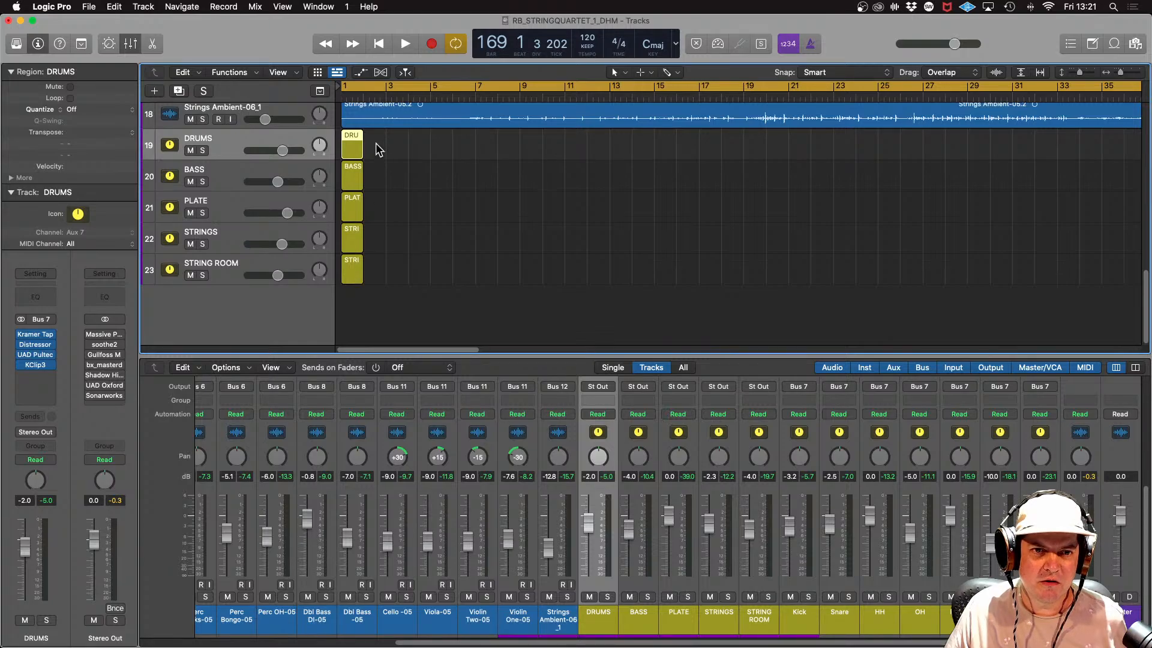
- Extend all five bus regions together from bar 1 to the end of the cycle range, just past the audio regions
{"action": "left_click_drag", "start_coordinate": [376, 148], "coordinate": [362, 308]}
{"action": "scroll", "coordinate": [410, 281], "scroll_direction": "down", "scroll_amount": 3}
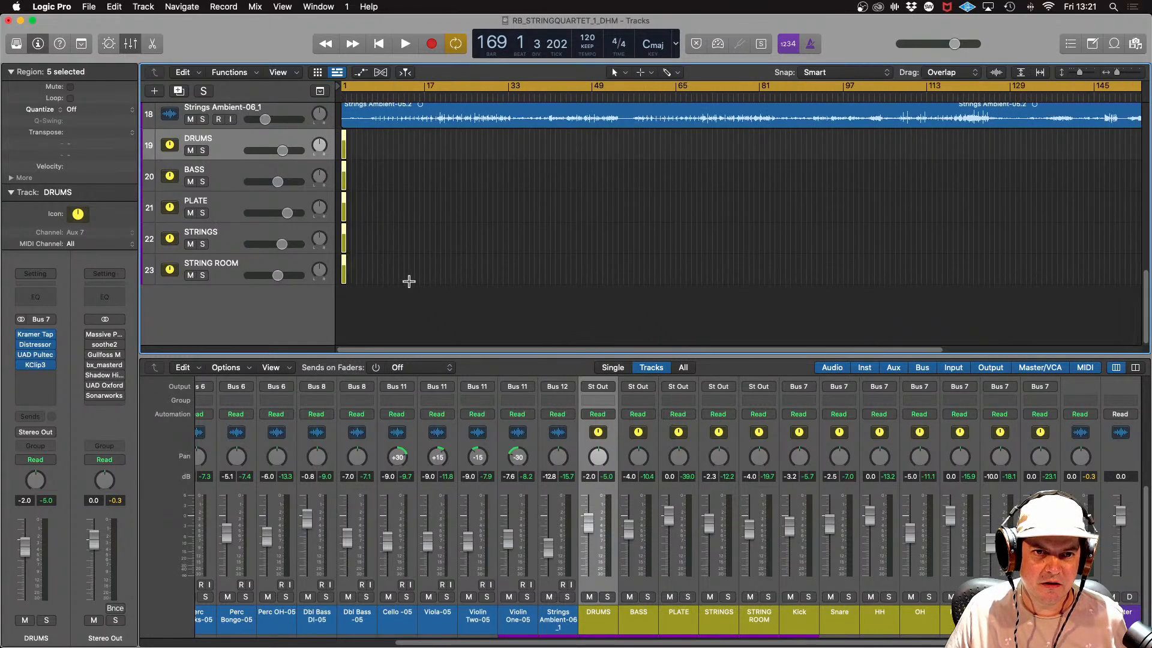
{"action": "scroll", "coordinate": [350, 282], "scroll_direction": "down", "scroll_amount": 2}
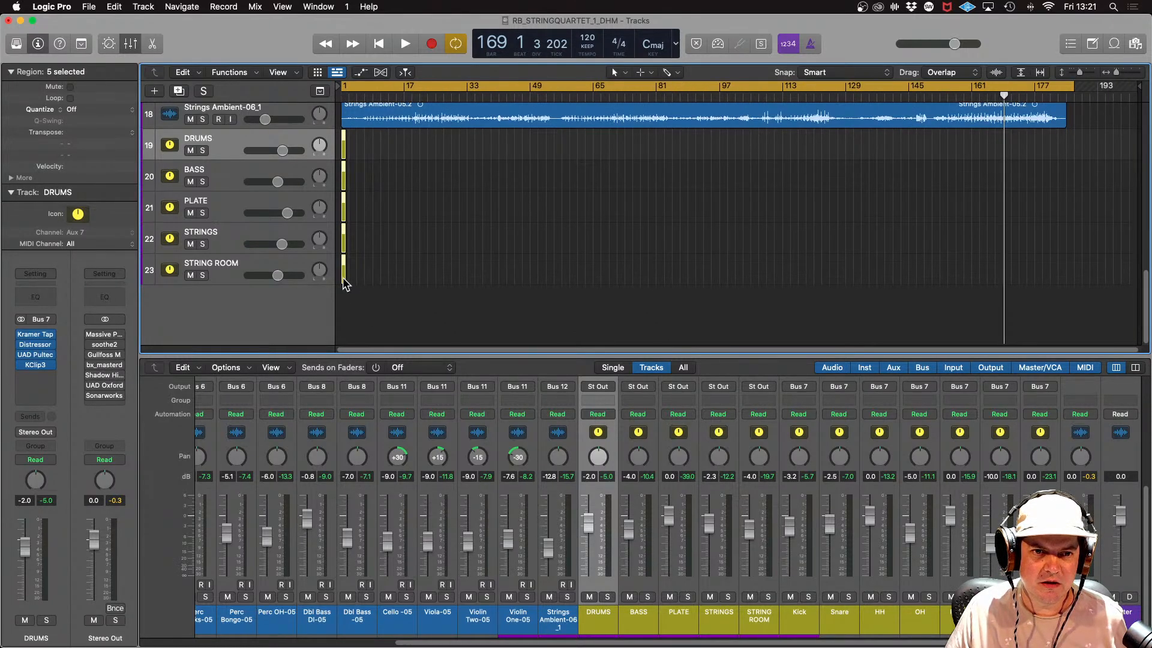
{"action": "scroll", "coordinate": [349, 278], "scroll_direction": "up", "scroll_amount": 2}
{"action": "left_click_drag", "start_coordinate": [347, 285], "coordinate": [1079, 224]}
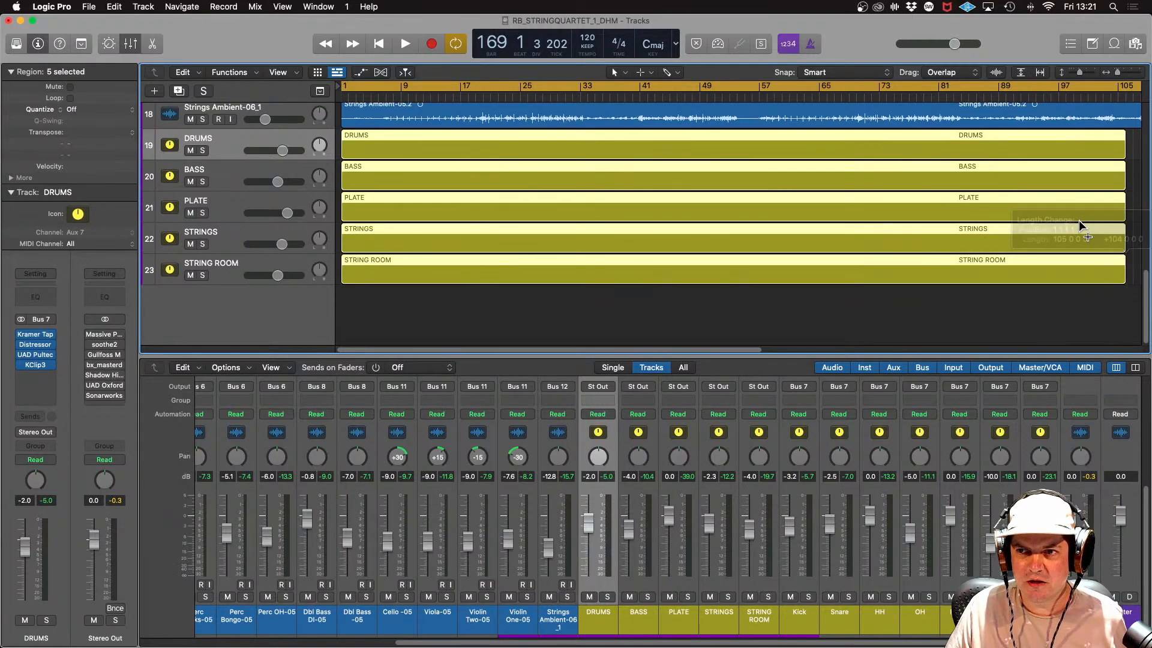
{"action": "scroll", "coordinate": [960, 258], "scroll_direction": "down", "scroll_amount": 2}
{"action": "scroll", "coordinate": [790, 293], "scroll_direction": "up", "scroll_amount": 2}
{"action": "scroll", "coordinate": [790, 293], "scroll_direction": "down", "scroll_amount": 2}
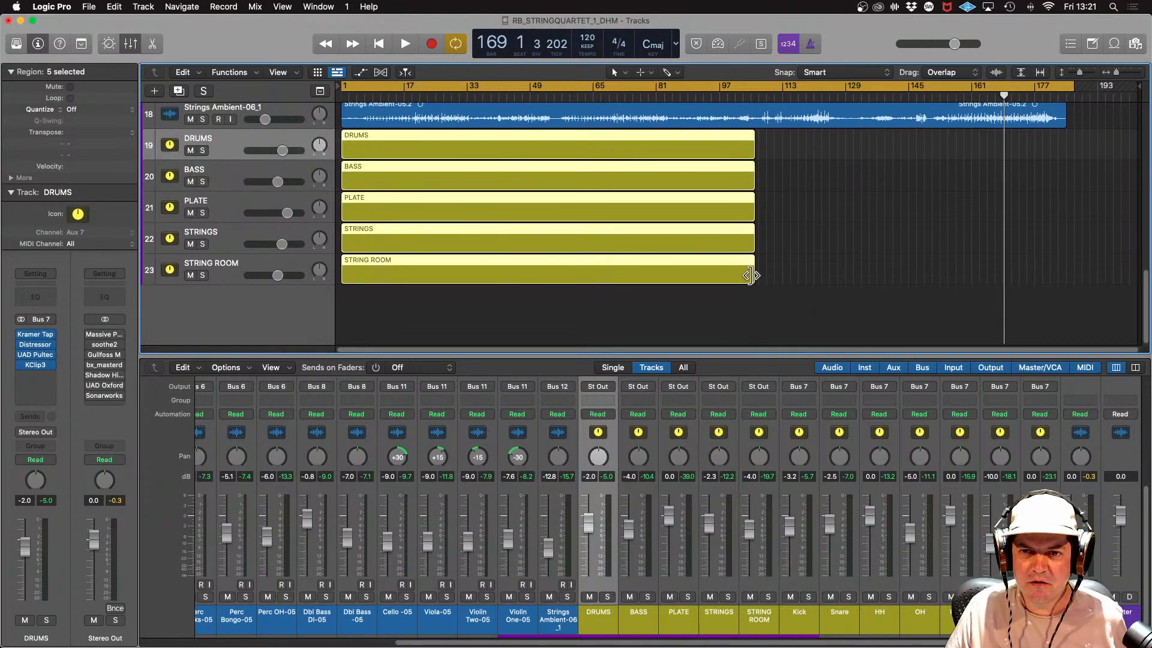
{"action": "left_click_drag", "start_coordinate": [753, 276], "coordinate": [1072, 265]}
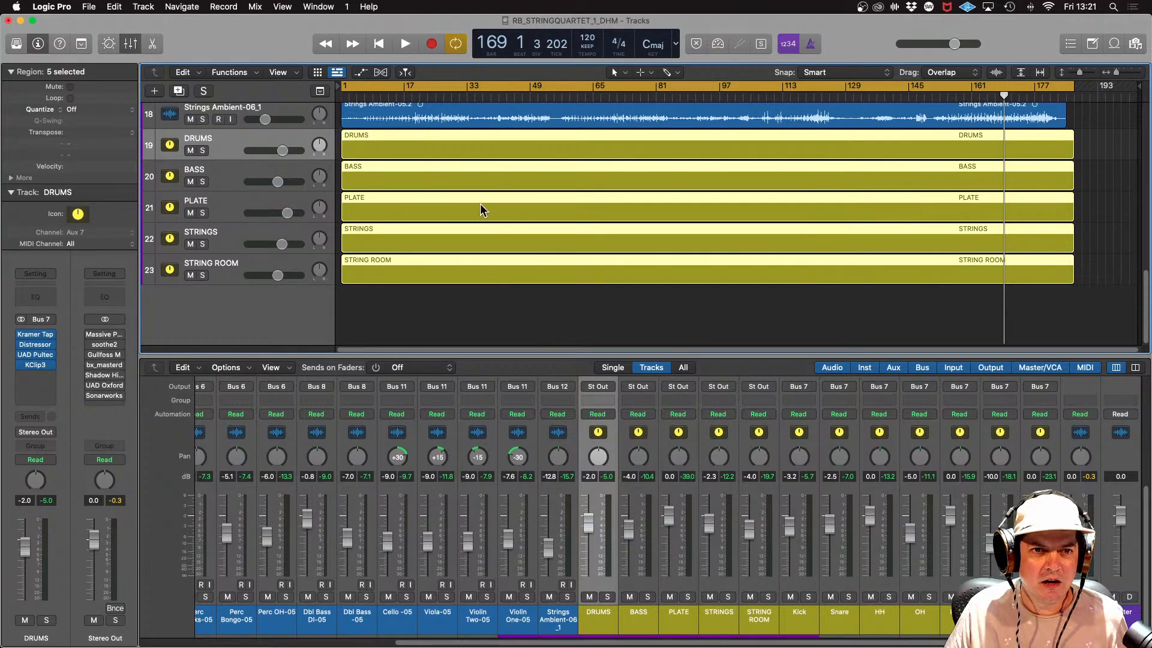
- Pack the five selected bus regions into a folder
{"action": "left_click_drag", "start_coordinate": [642, 315], "coordinate": [528, 142]}
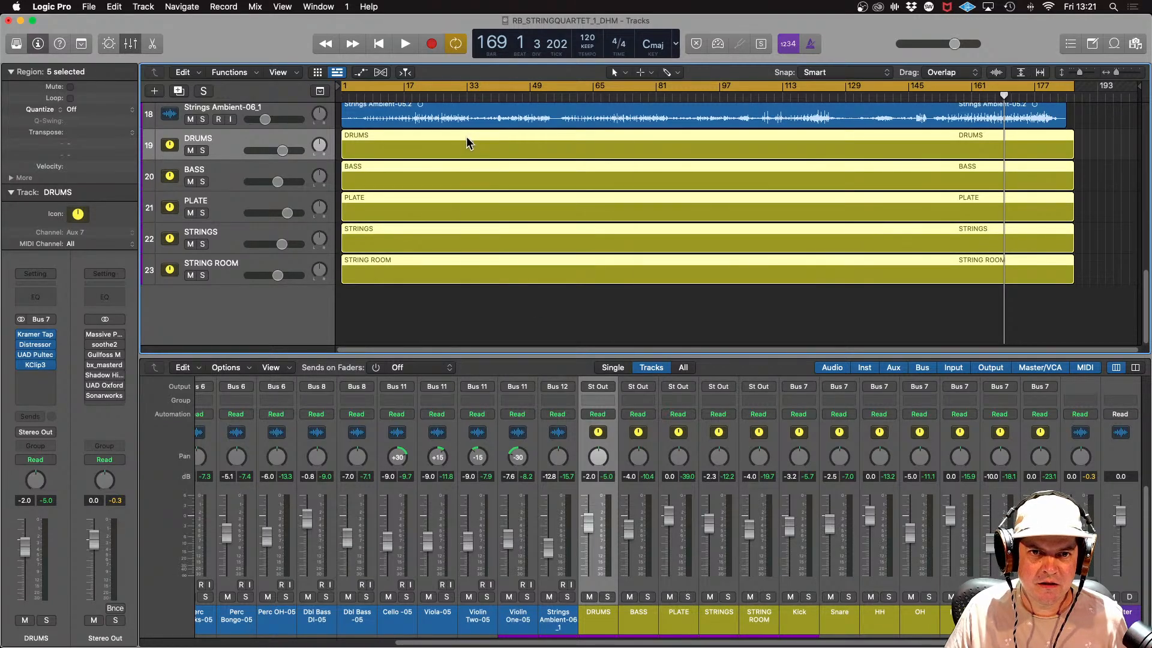
{"action": "right_click", "coordinate": [466, 136]}
{"action": "mouse_move", "coordinate": [556, 354]}
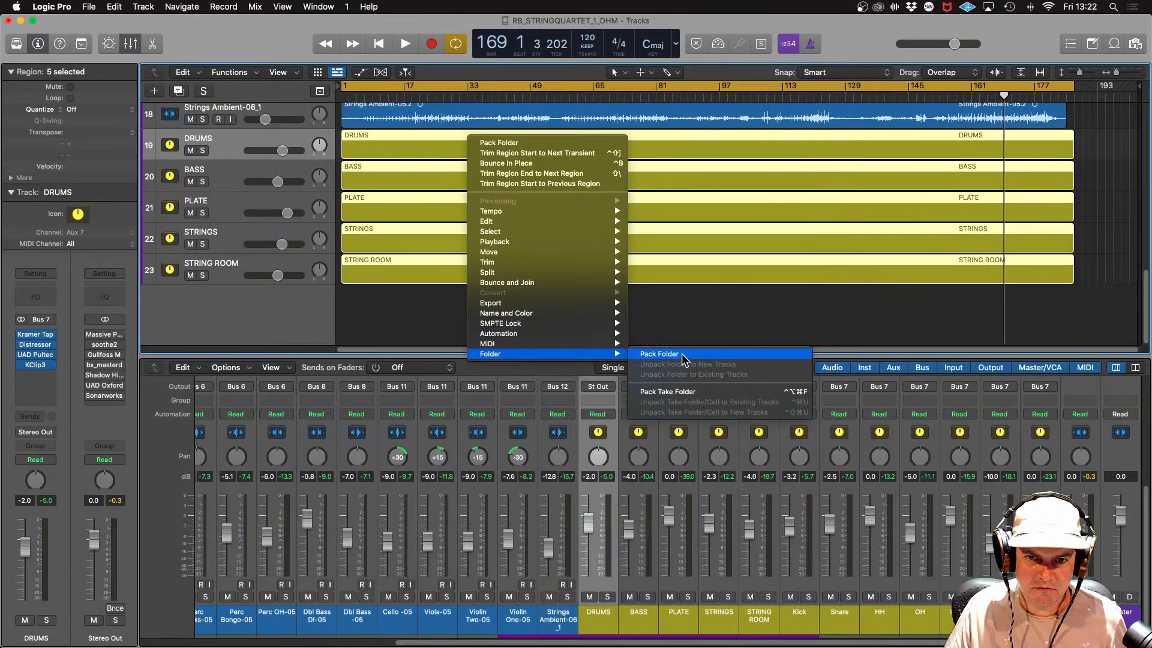
{"action": "left_click", "coordinate": [684, 356]}
{"action": "left_click", "coordinate": [686, 325]}
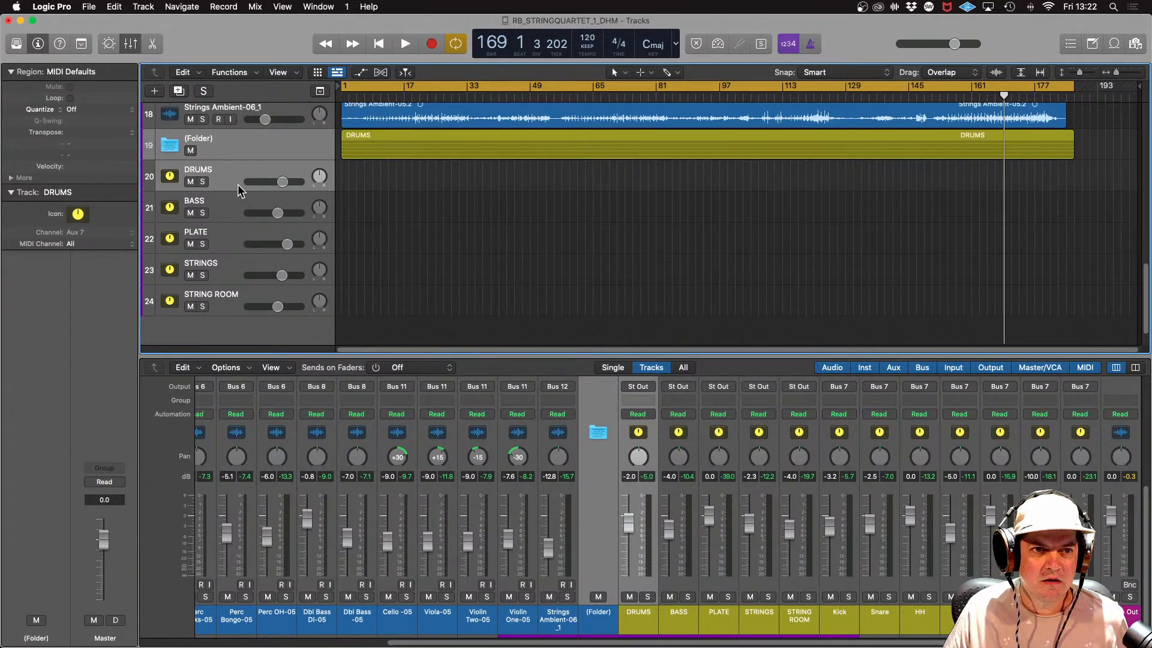
- Delete the DRUMS, BASS, PLATE, STRINGS and STRING ROOM tracks left below the folder track
{"action": "left_click", "coordinate": [221, 175]}
{"action": "left_click", "coordinate": [228, 297], "text": "shift"}
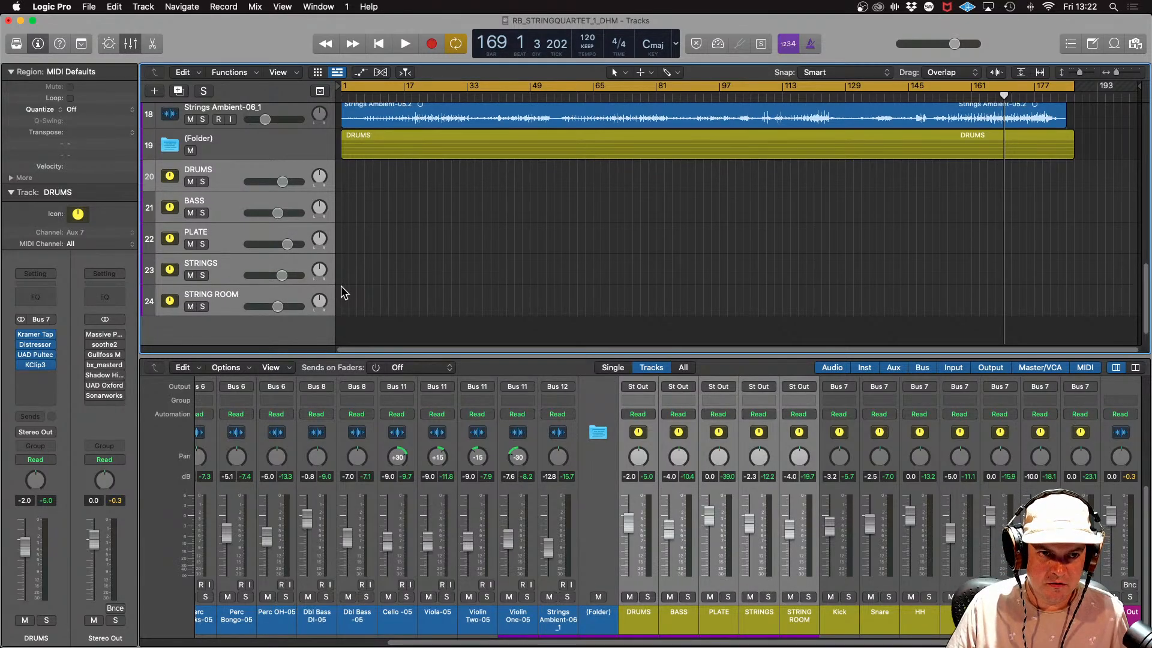
{"action": "key", "text": "super+BackSpace"}
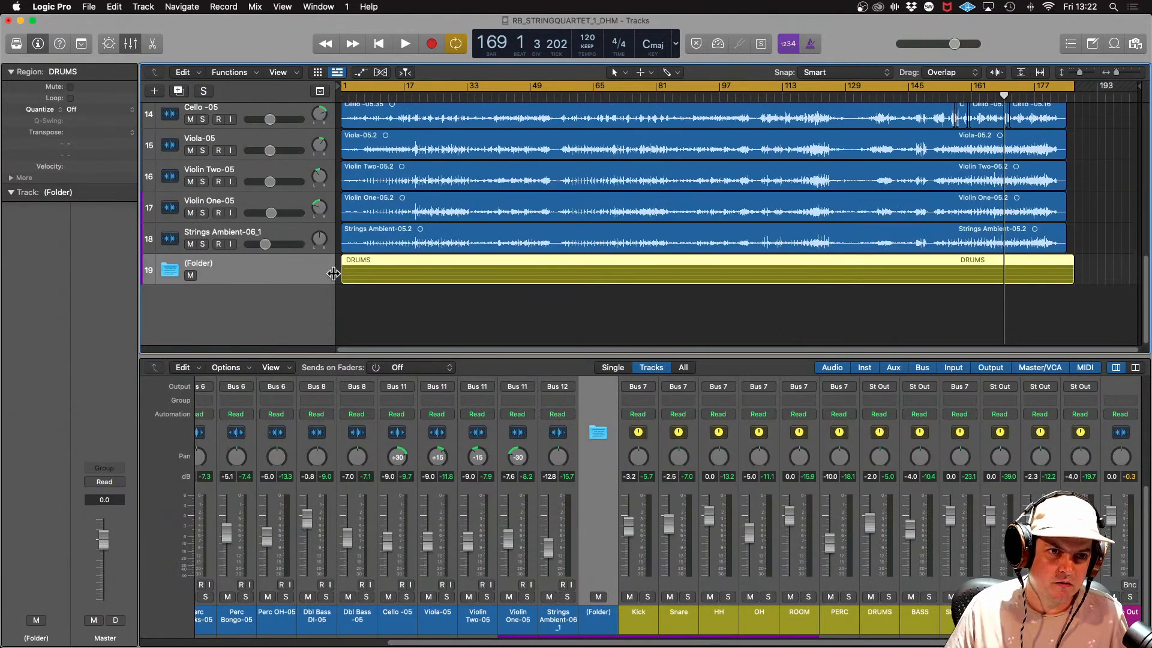
- Rename the folder track as STEMS and clear the region selection
{"action": "double_click", "coordinate": [196, 263]}
{"action": "type", "text": "STEMS"}
{"action": "key", "text": "Return"}
{"action": "left_click", "coordinate": [471, 329]}
- Name the folder region after its track, STEMS, and deselect it
{"action": "left_click", "coordinate": [423, 271]}
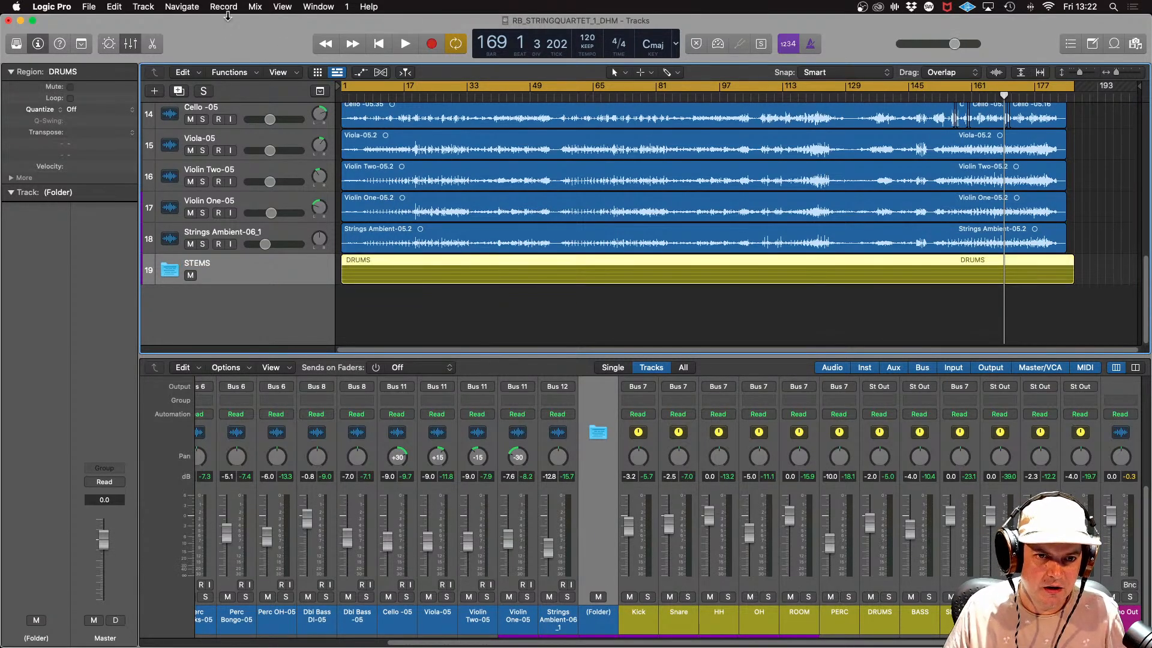
{"action": "left_click", "coordinate": [115, 7]}
{"action": "left_click", "coordinate": [115, 6]}
{"action": "left_click", "coordinate": [267, 74]}
{"action": "left_click", "coordinate": [251, 71]}
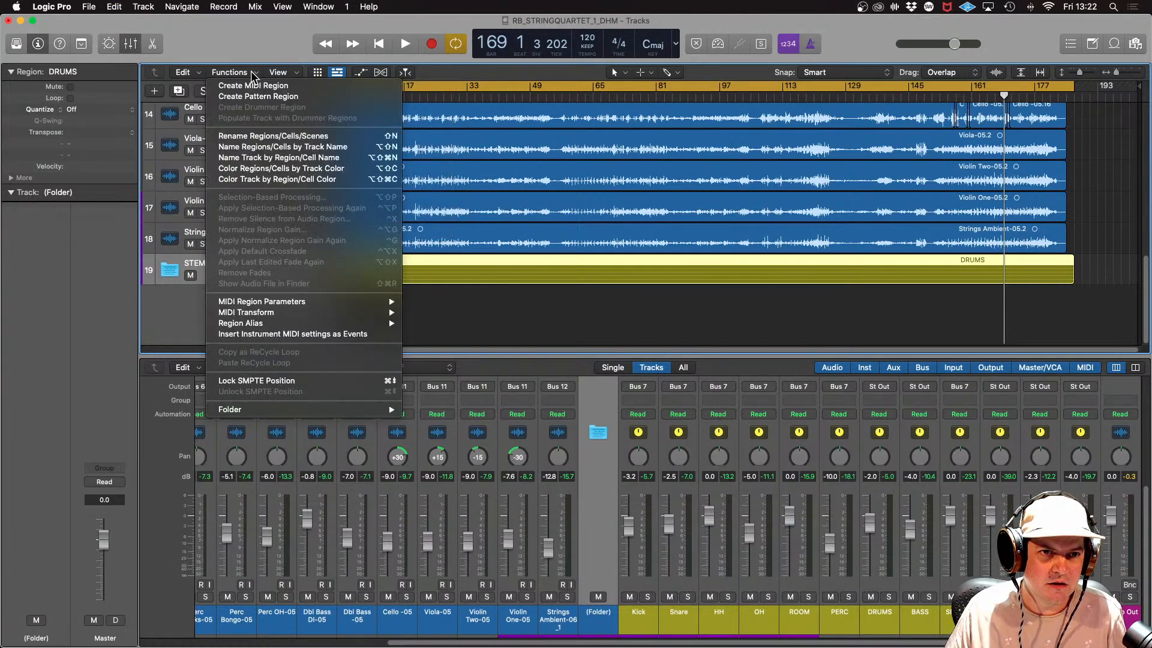
{"action": "left_click", "coordinate": [334, 147]}
{"action": "left_click", "coordinate": [242, 270]}
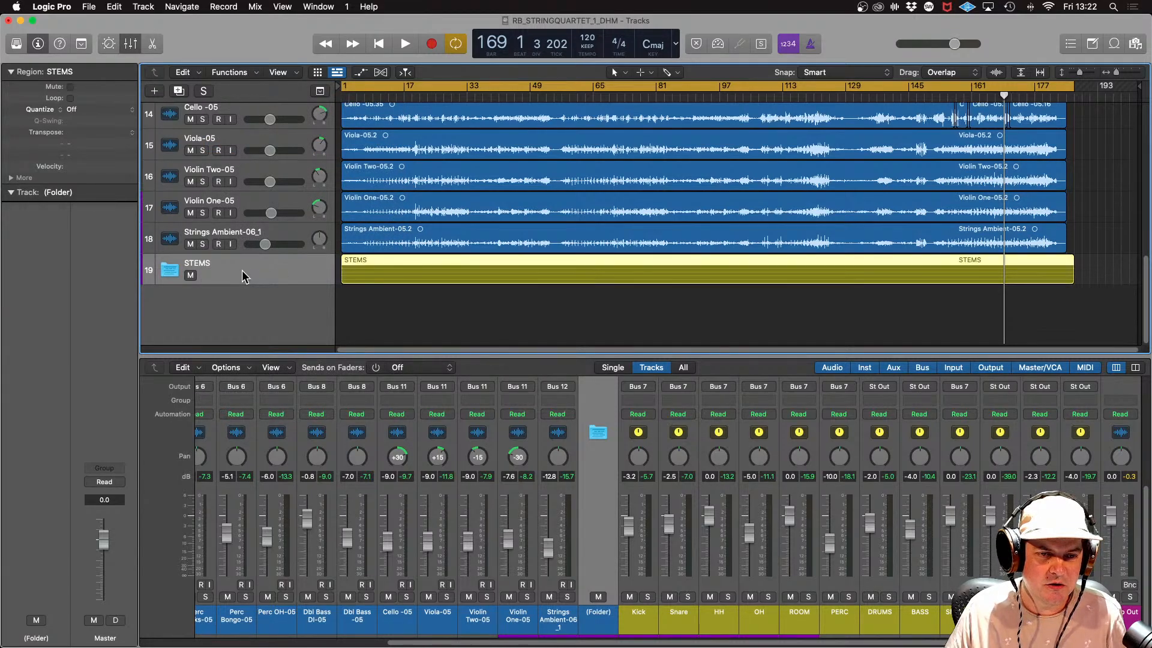
{"action": "left_click", "coordinate": [521, 300]}
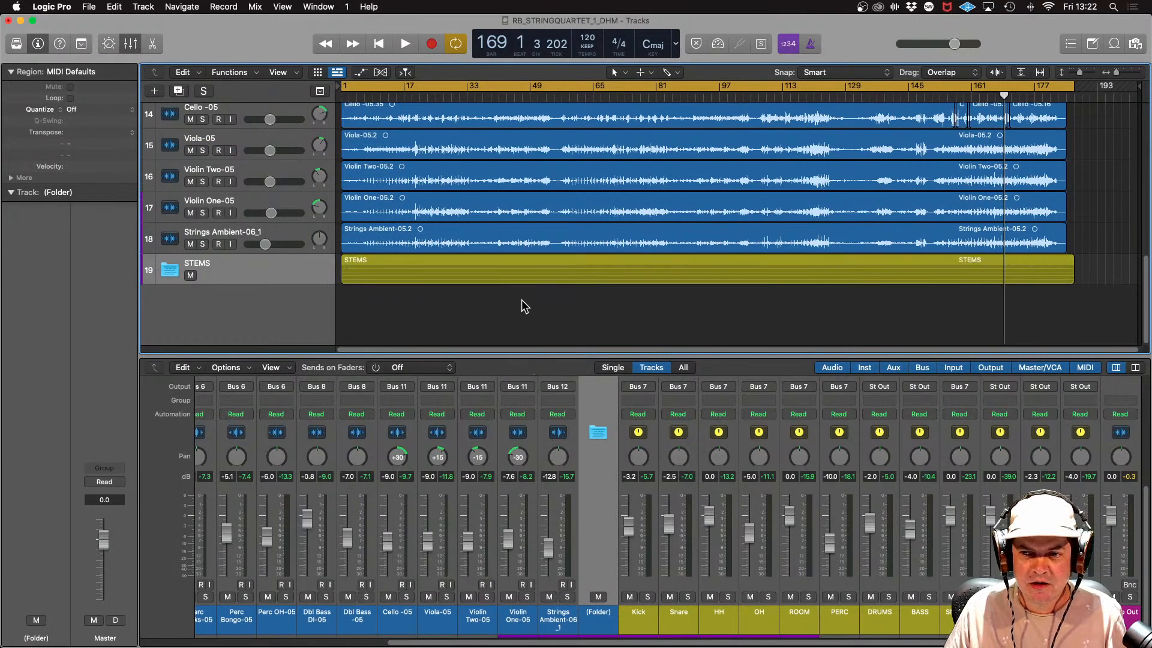
- Step in and out of the STEMS folder to examine its five bus tracks, finishing inside the folder with nothing selected
{"action": "double_click", "coordinate": [513, 261]}
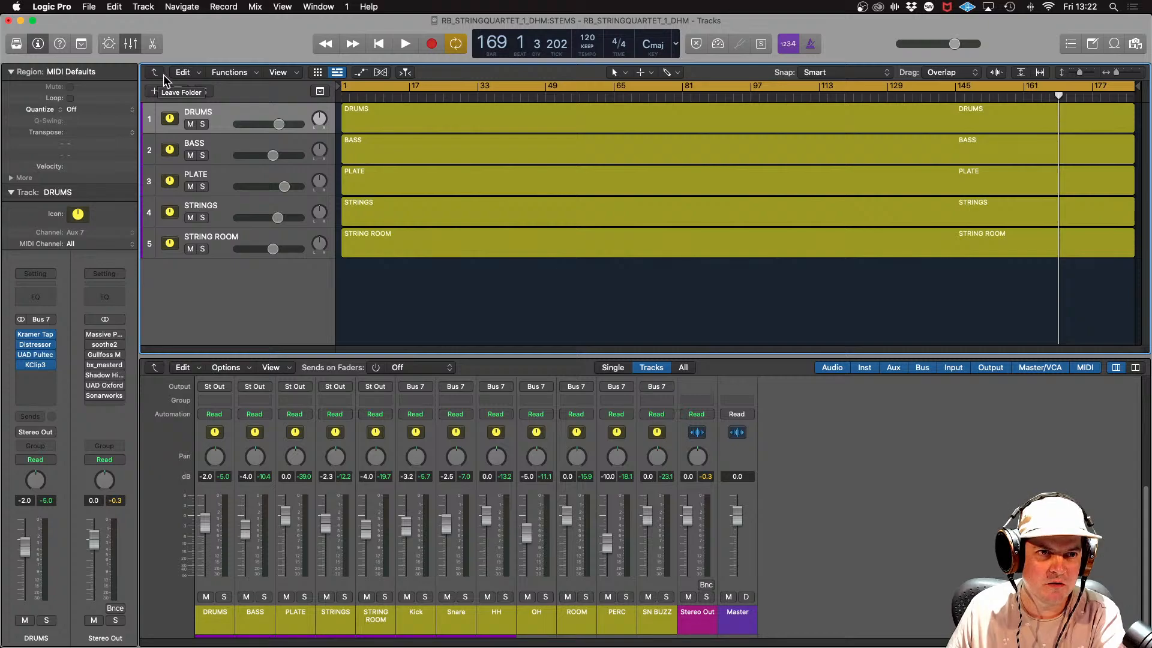
{"action": "double_click", "coordinate": [433, 295]}
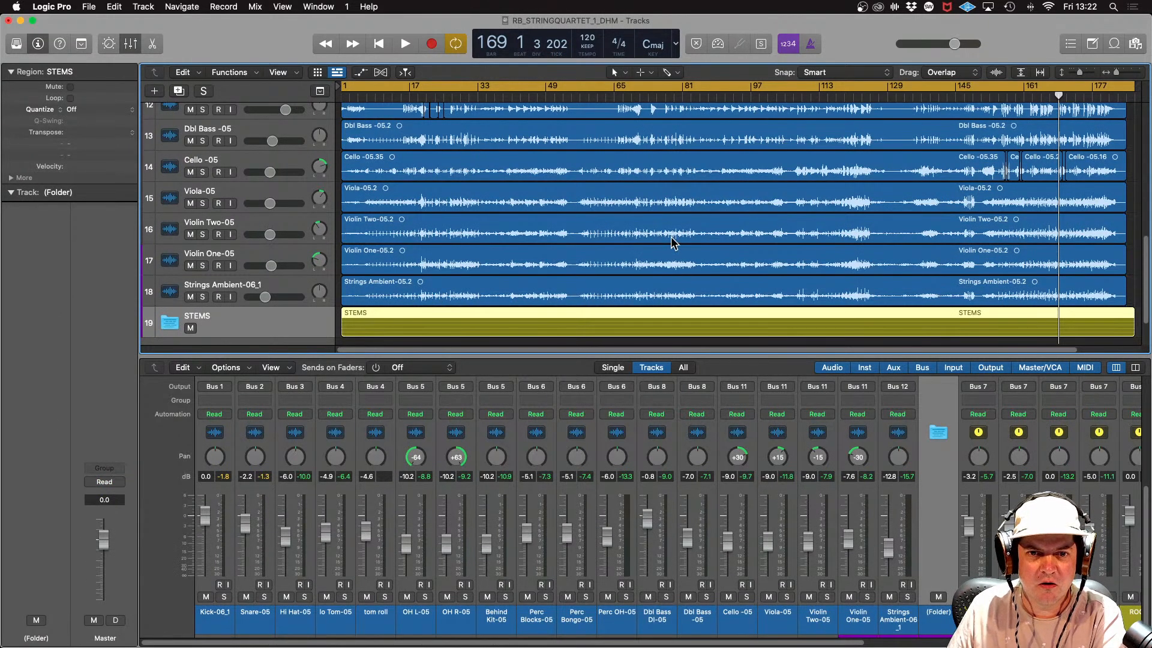
{"action": "scroll", "coordinate": [786, 214], "scroll_direction": "down", "scroll_amount": 3}
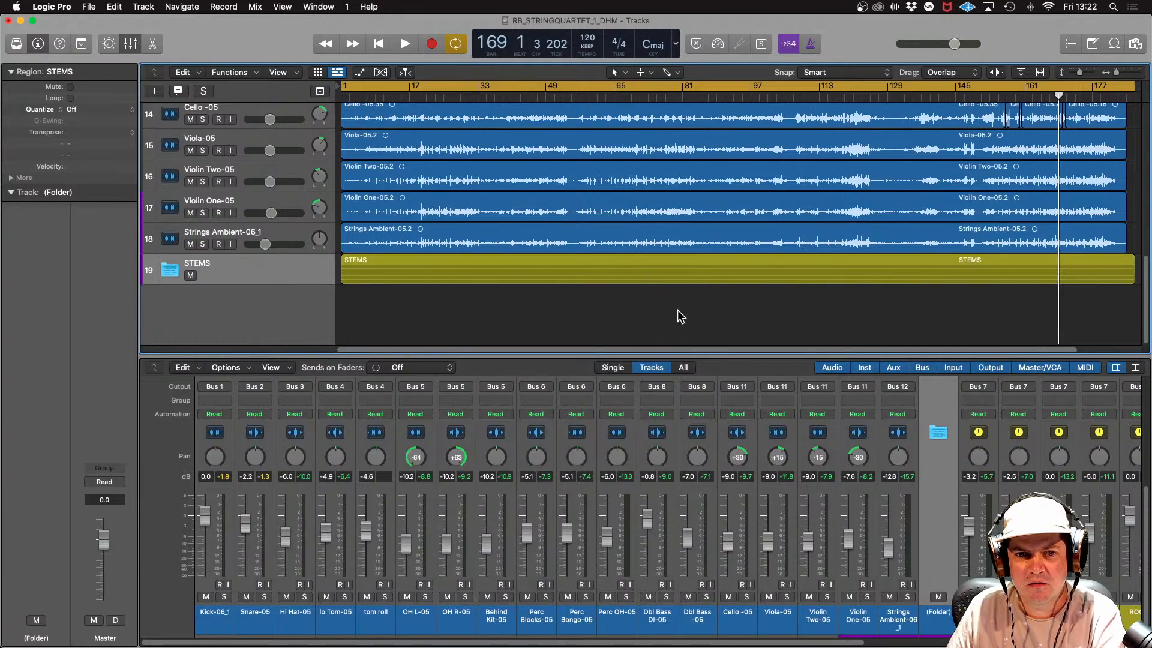
{"action": "double_click", "coordinate": [634, 272]}
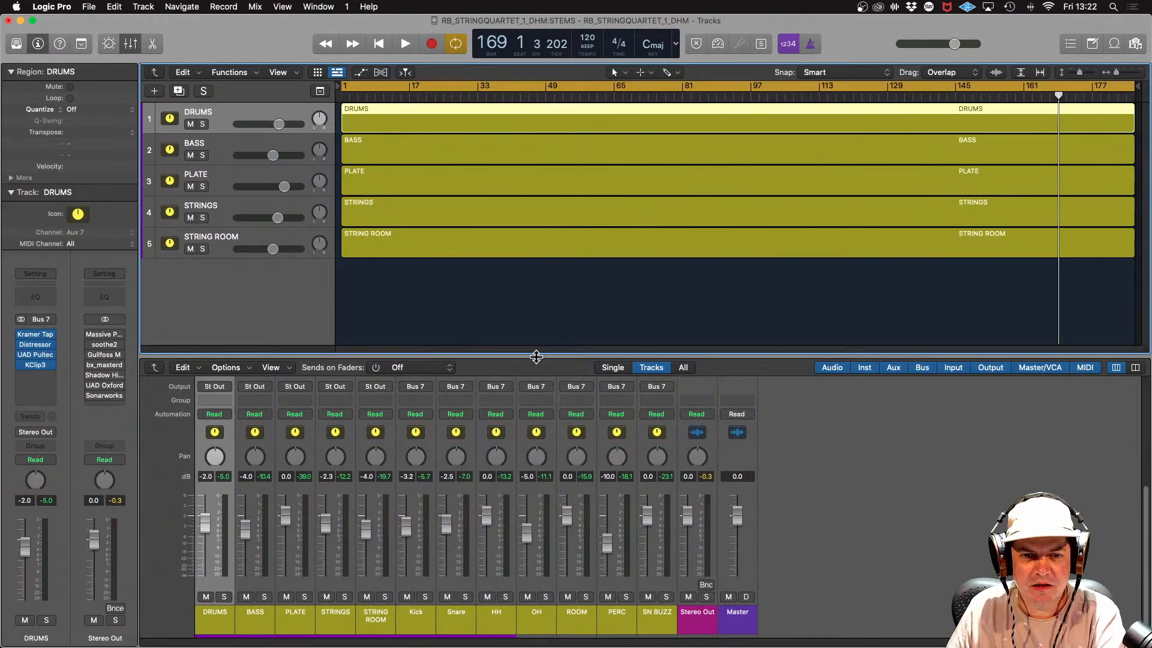
{"action": "left_click", "coordinate": [546, 296]}
{"action": "double_click", "coordinate": [545, 289]}
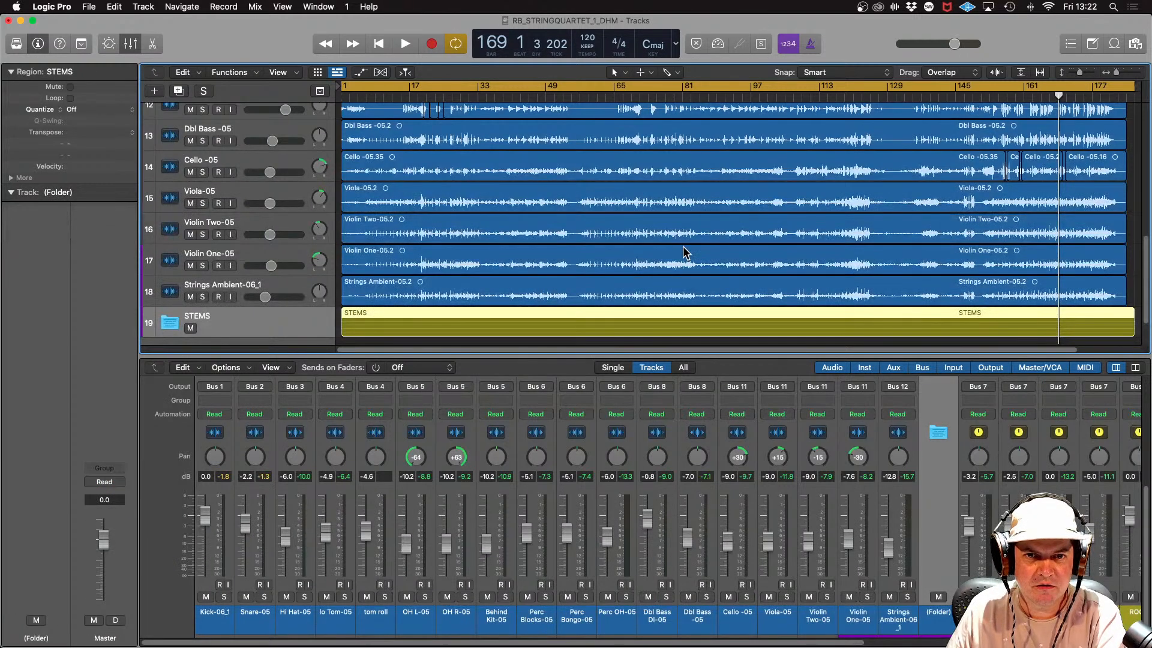
{"action": "scroll", "coordinate": [682, 246], "scroll_direction": "down", "scroll_amount": 3}
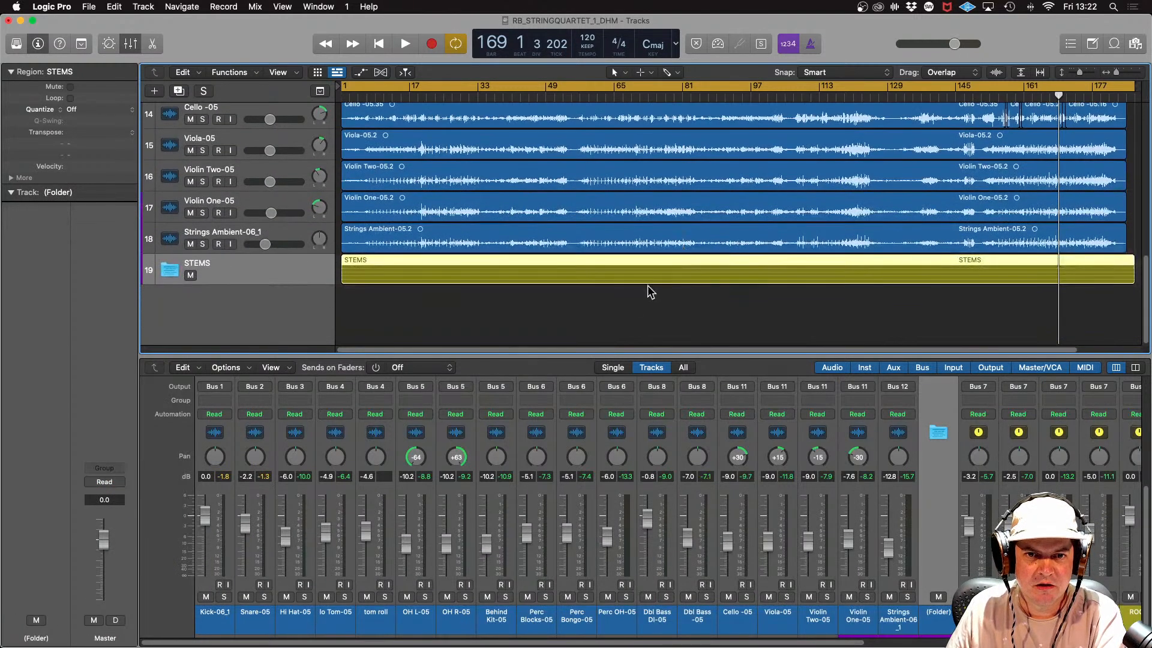
{"action": "double_click", "coordinate": [625, 260]}
{"action": "left_click", "coordinate": [606, 309]}
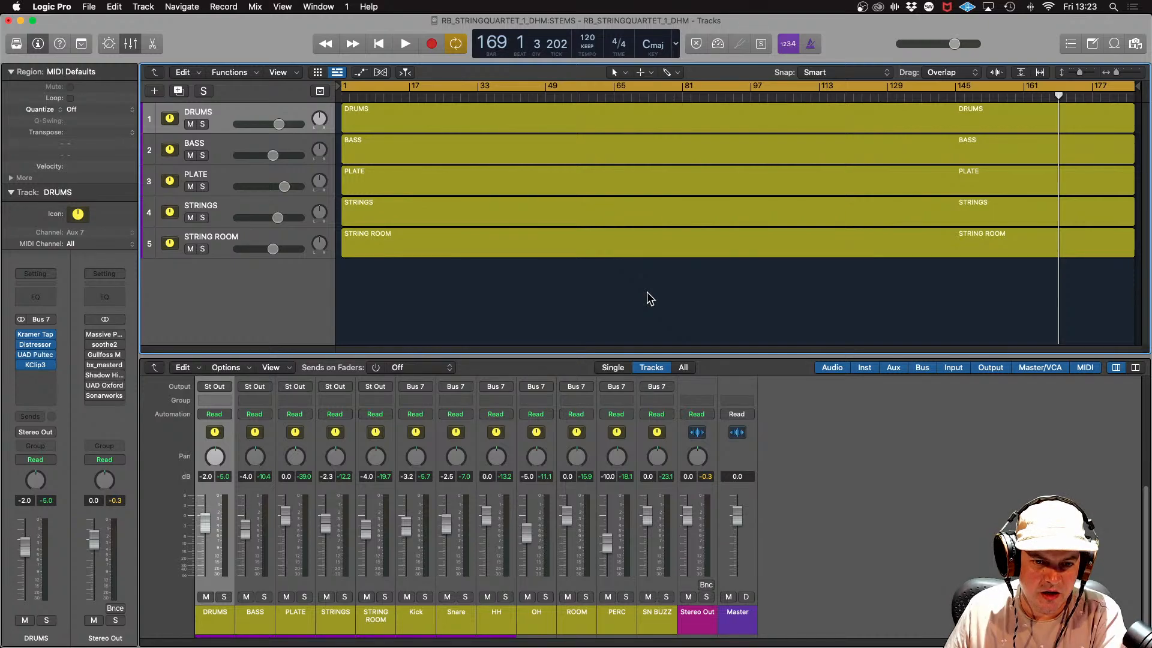
{"action": "left_click", "coordinate": [210, 239]}
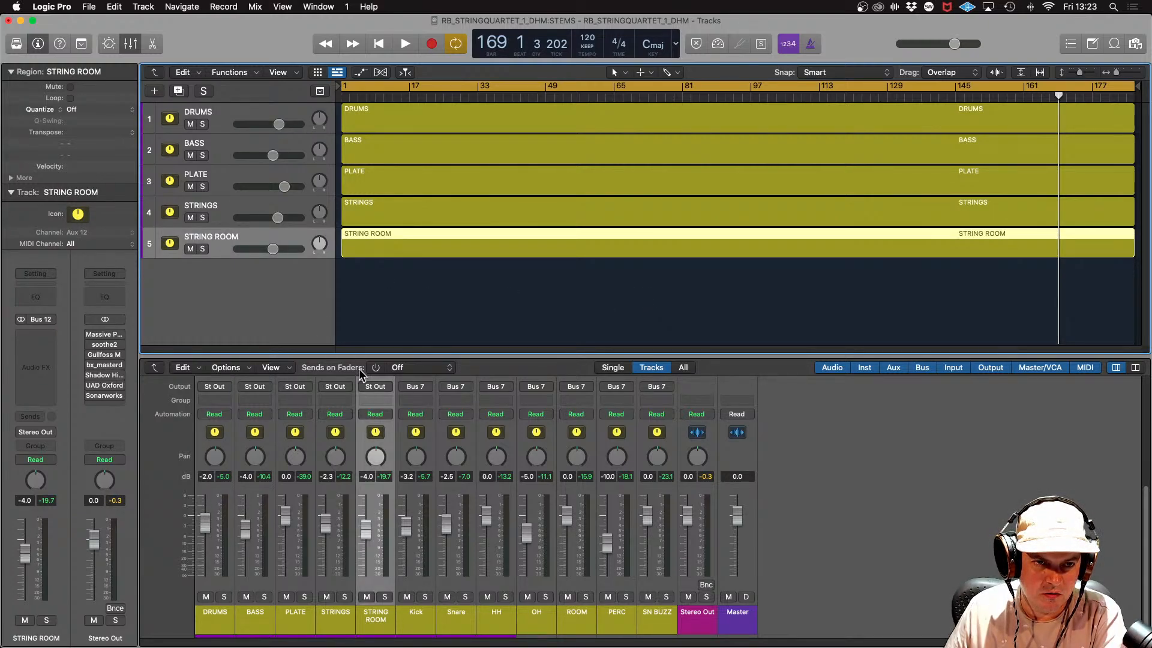
{"action": "left_click", "coordinate": [420, 617]}
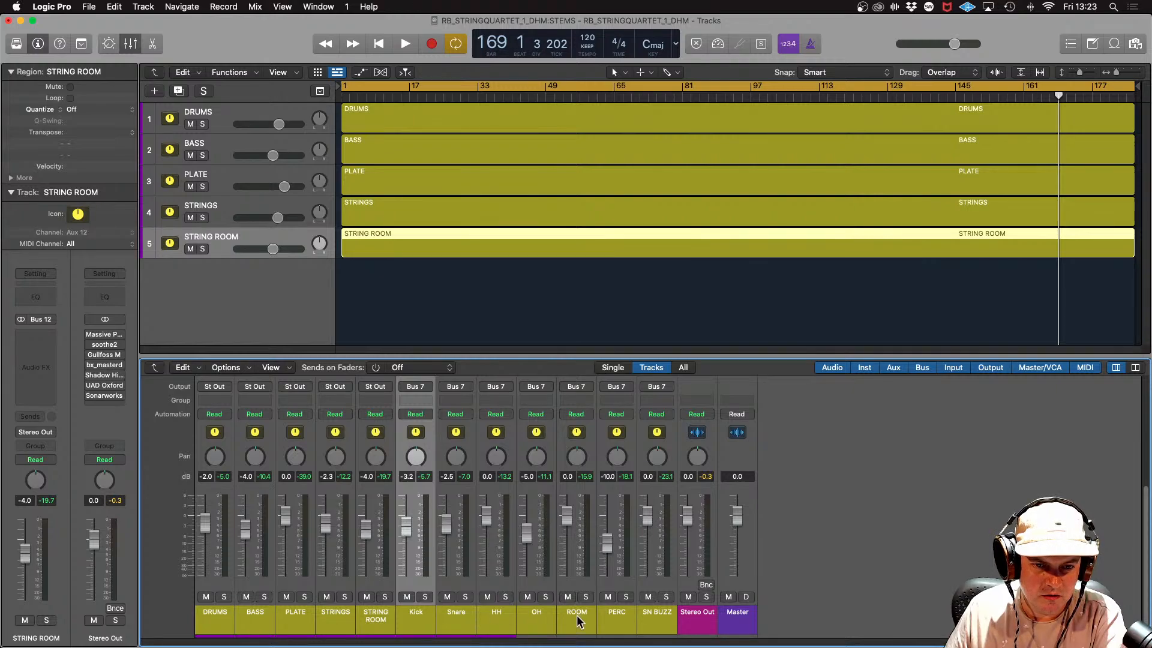
{"action": "left_click", "coordinate": [657, 627], "text": "shift"}
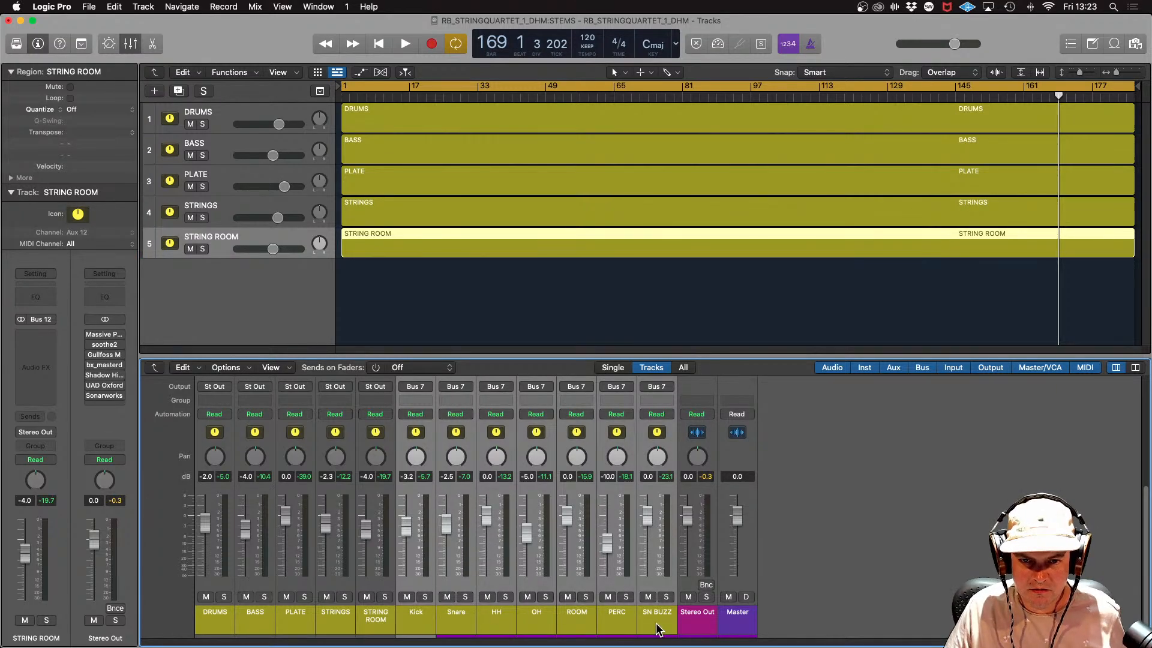
{"action": "key", "text": "Delete"}
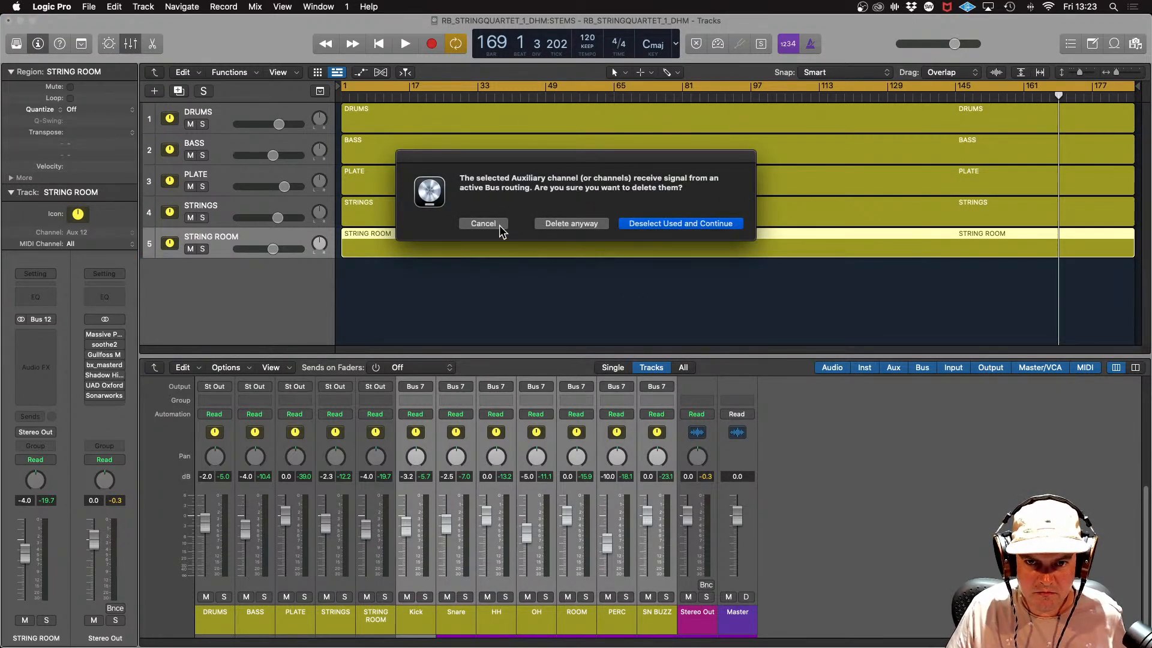
{"action": "key", "text": "Return"}
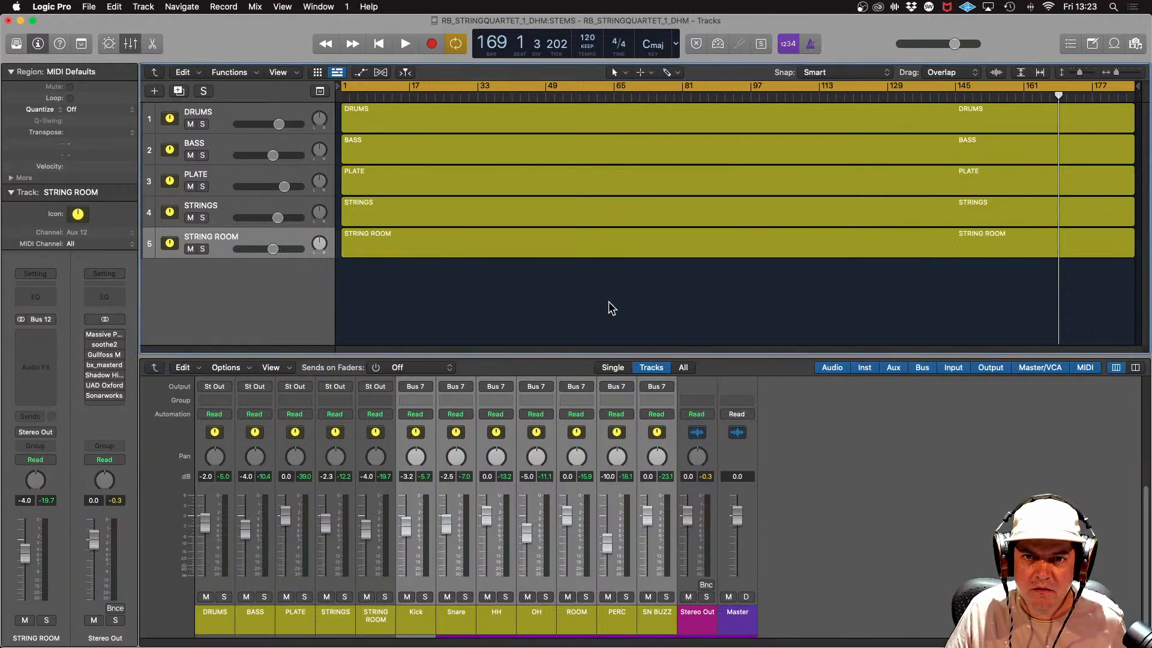
{"action": "left_click", "coordinate": [204, 625]}
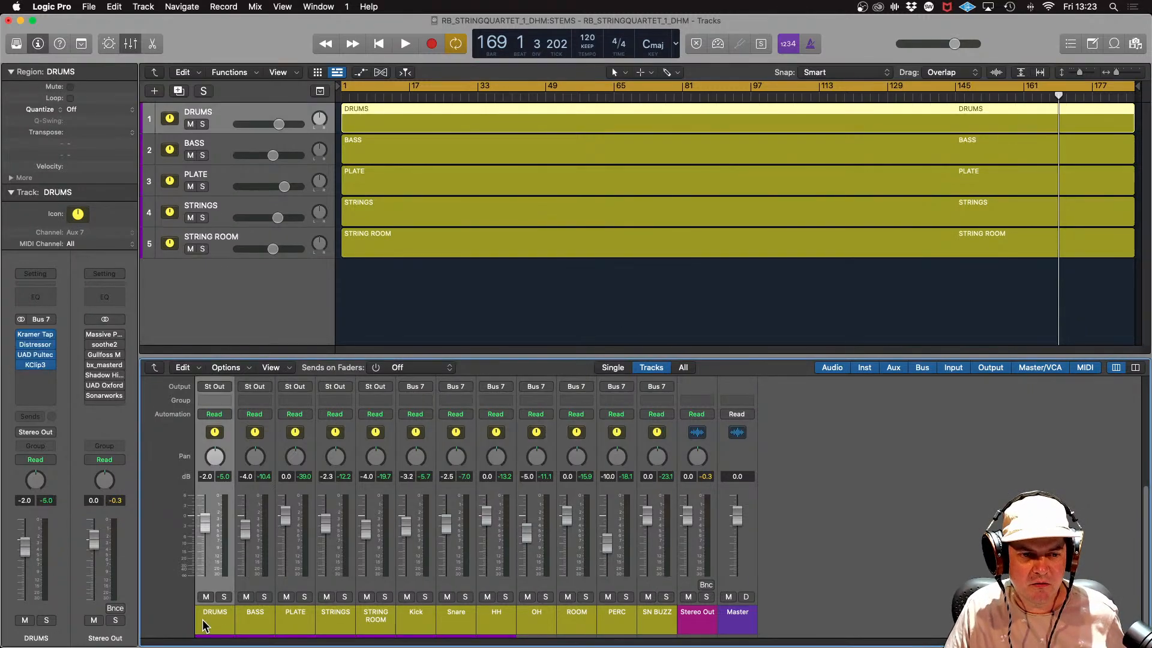
{"action": "left_click", "coordinate": [570, 305]}
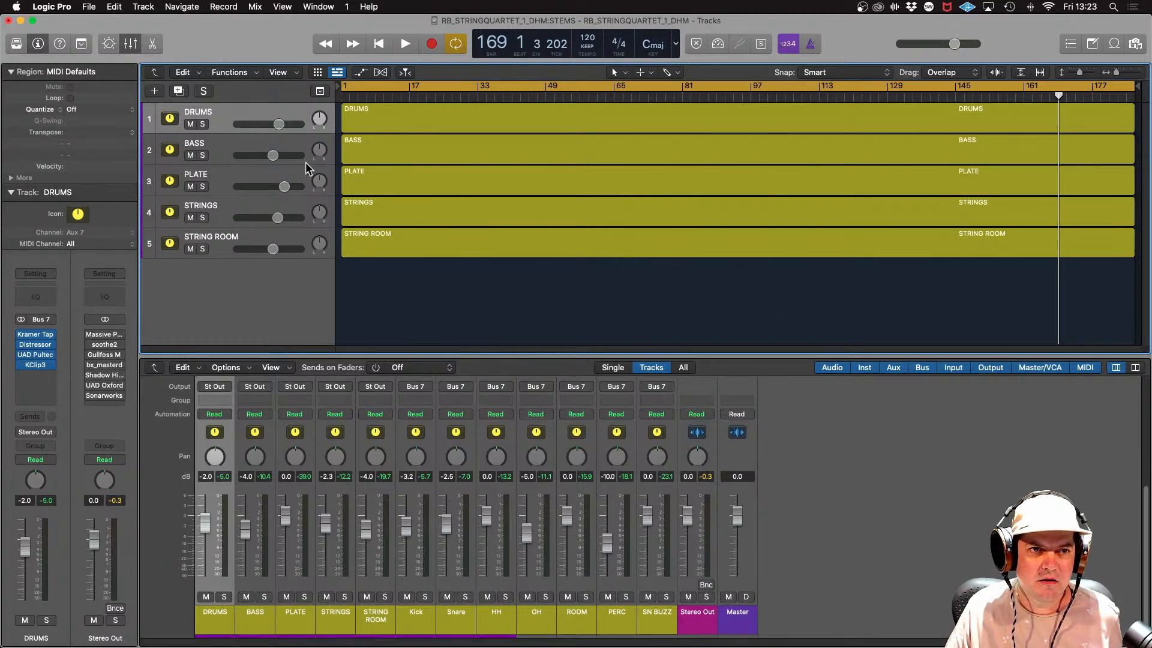
- Review the settings for exporting all tracks as audio files, including range, format, bit depth, normalization and filename pattern, and close the export dialog
{"action": "left_click", "coordinate": [89, 7]}
{"action": "mouse_move", "coordinate": [114, 8]}
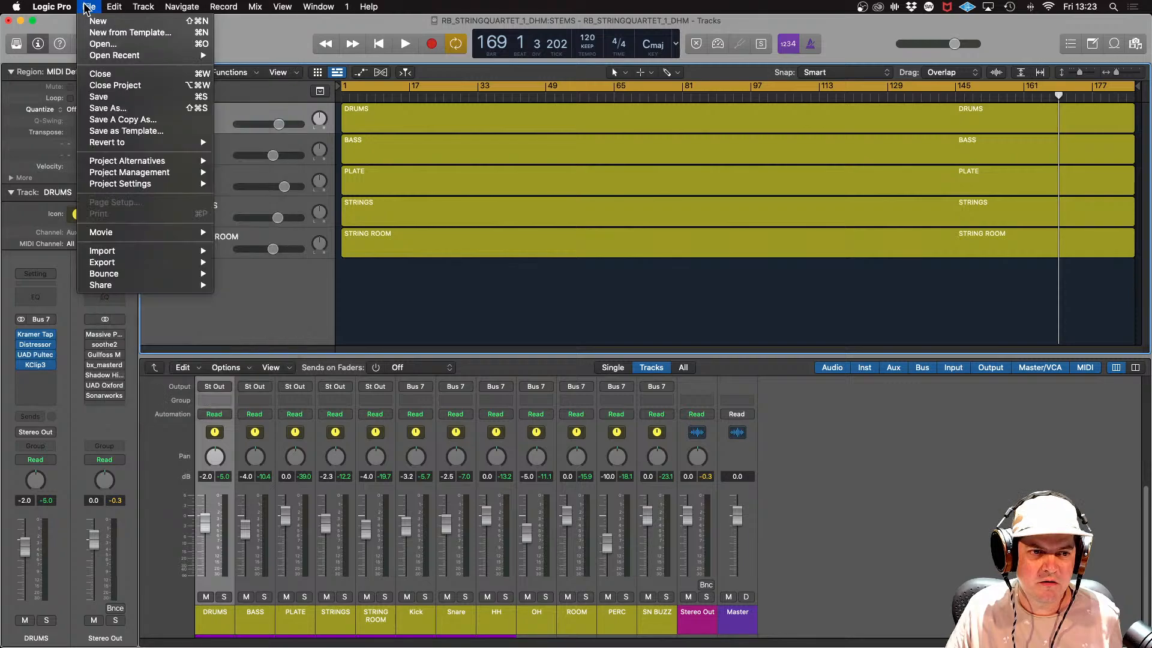
{"action": "mouse_move", "coordinate": [172, 263]}
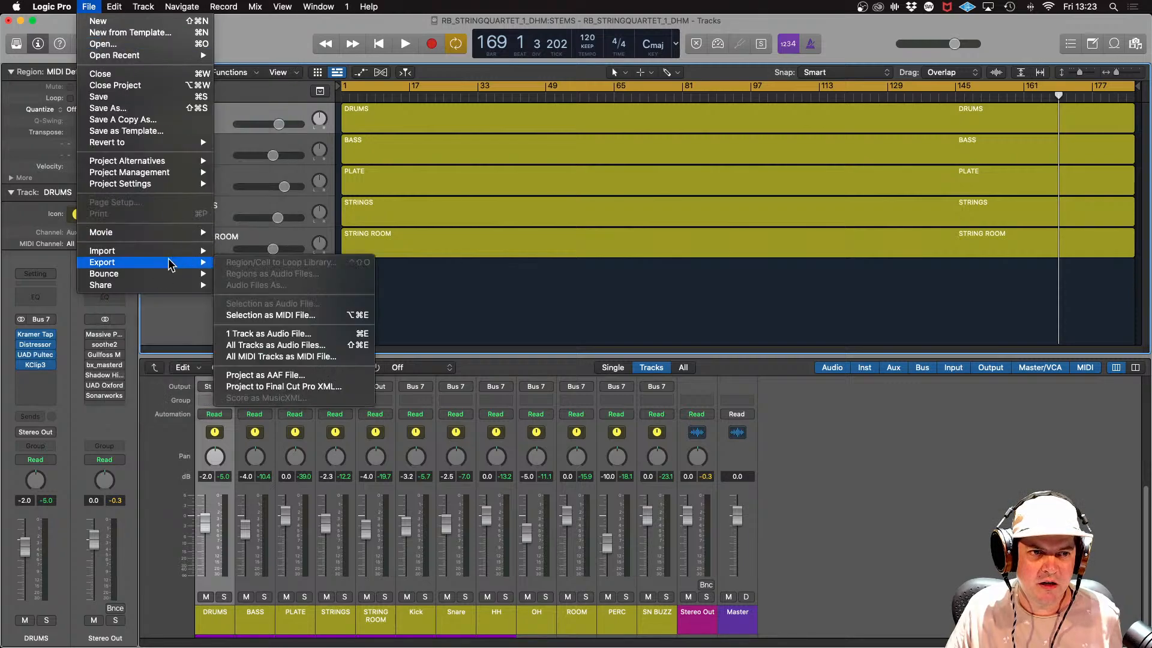
{"action": "left_click", "coordinate": [329, 346]}
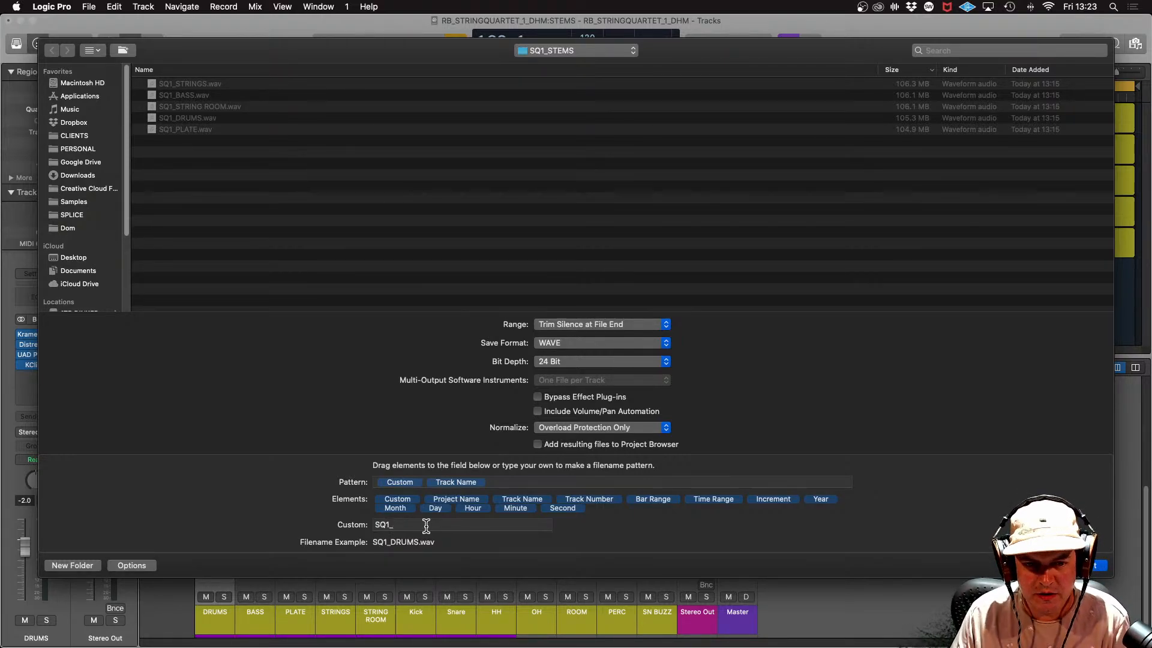
{"action": "left_click", "coordinate": [388, 526]}
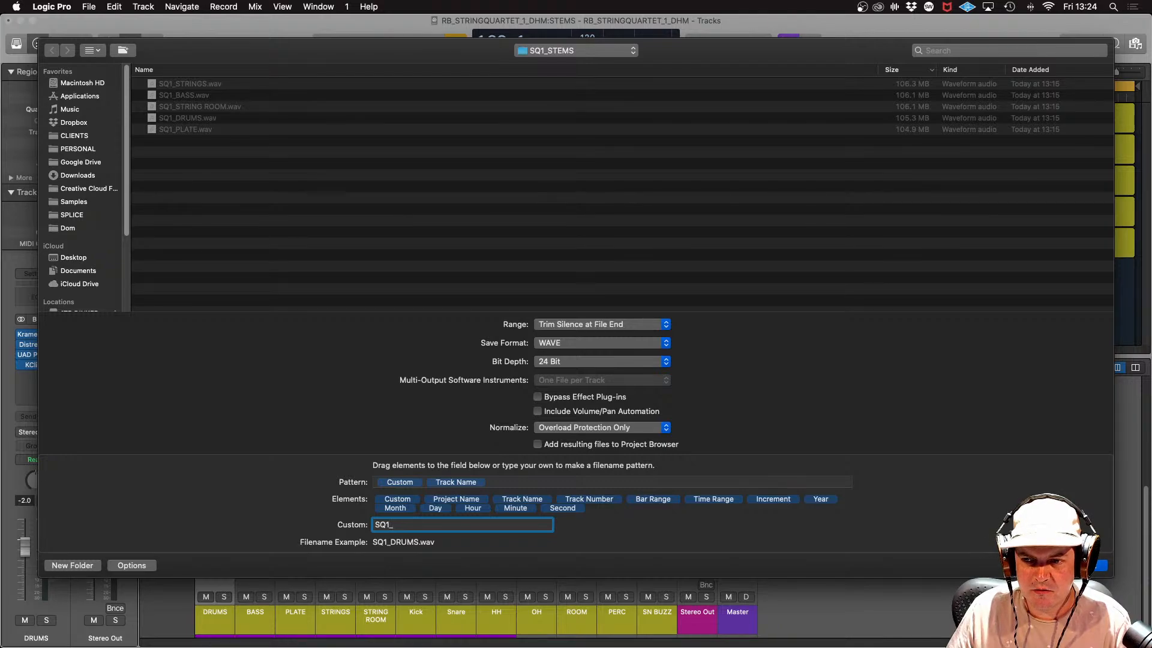
{"action": "key", "text": "Return"}
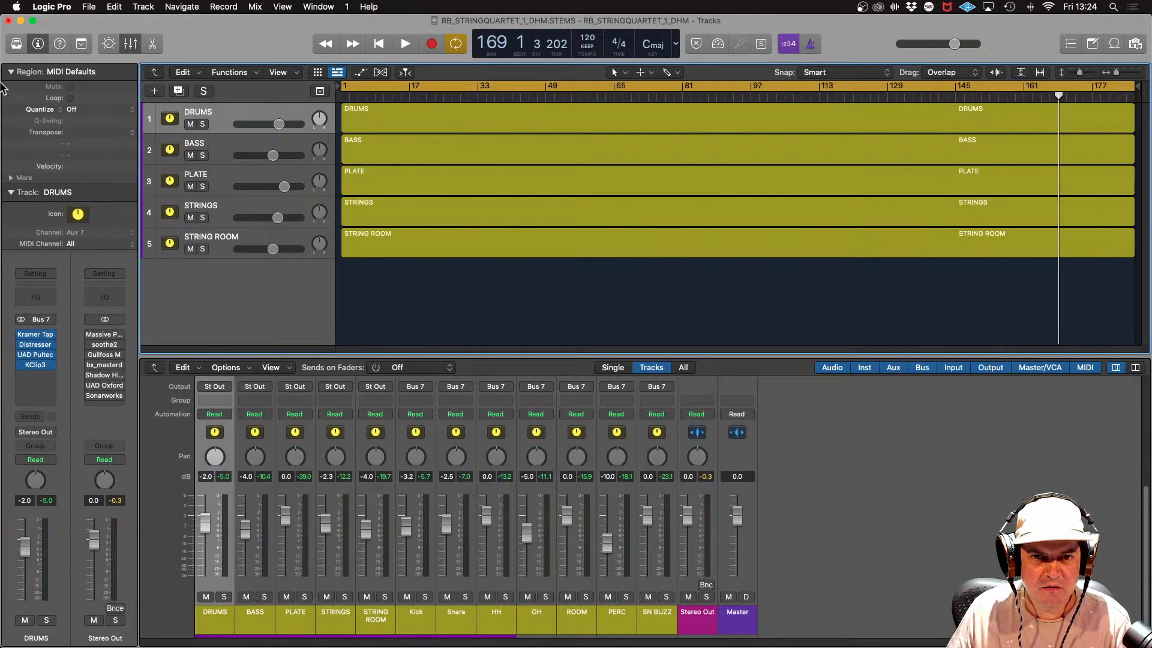
- Switch to Finder and preview SQ1_BASS.wav from the SQ1_STEMS folder, skipping ahead to a late part of the file
{"action": "left_click", "coordinate": [30, 30]}
{"action": "left_click", "coordinate": [738, 264]}
{"action": "left_click", "coordinate": [743, 253]}
{"action": "key", "text": "space"}
{"action": "left_click", "coordinate": [547, 418]}
{"action": "left_click", "coordinate": [618, 418]}
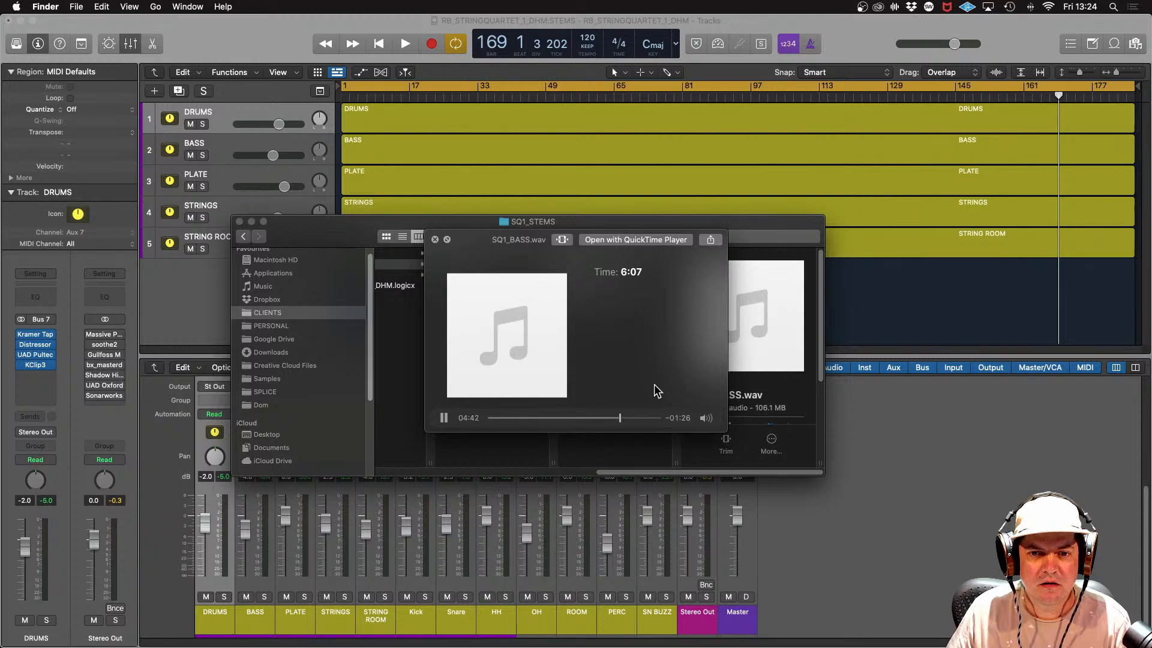
- Preview SQ1_DRUMS.wav from a late part of the file, then close the preview and clear the file selection
{"action": "key", "text": "Down"}
{"action": "left_click", "coordinate": [619, 418]}
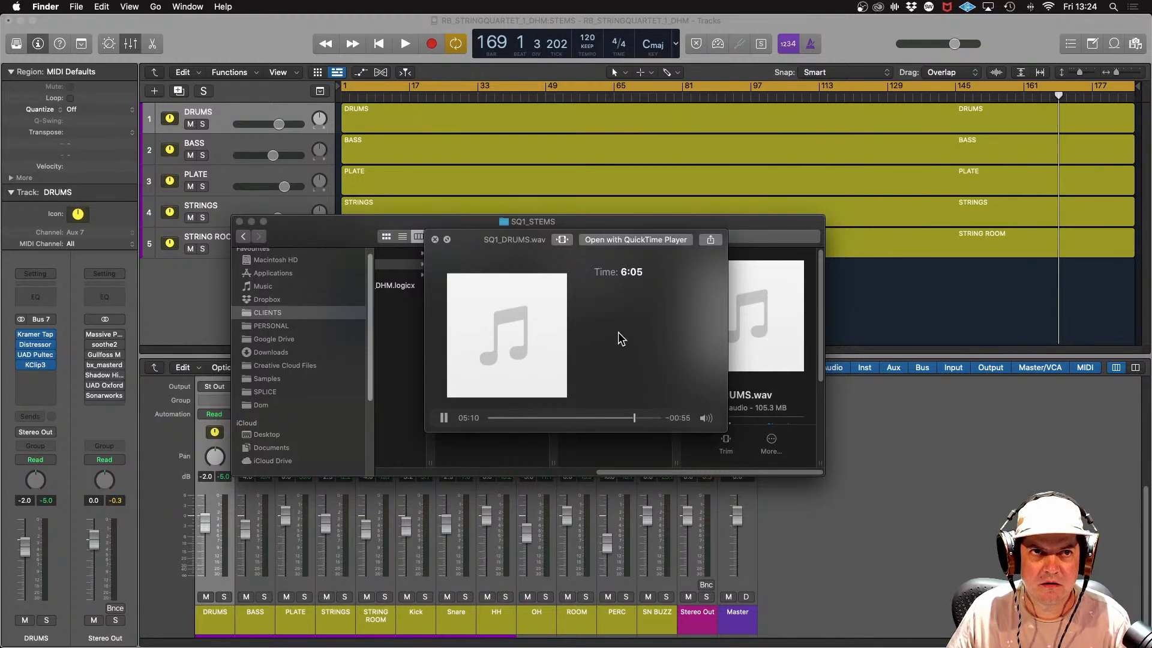
{"action": "key", "text": "space"}
{"action": "left_click", "coordinate": [641, 341]}
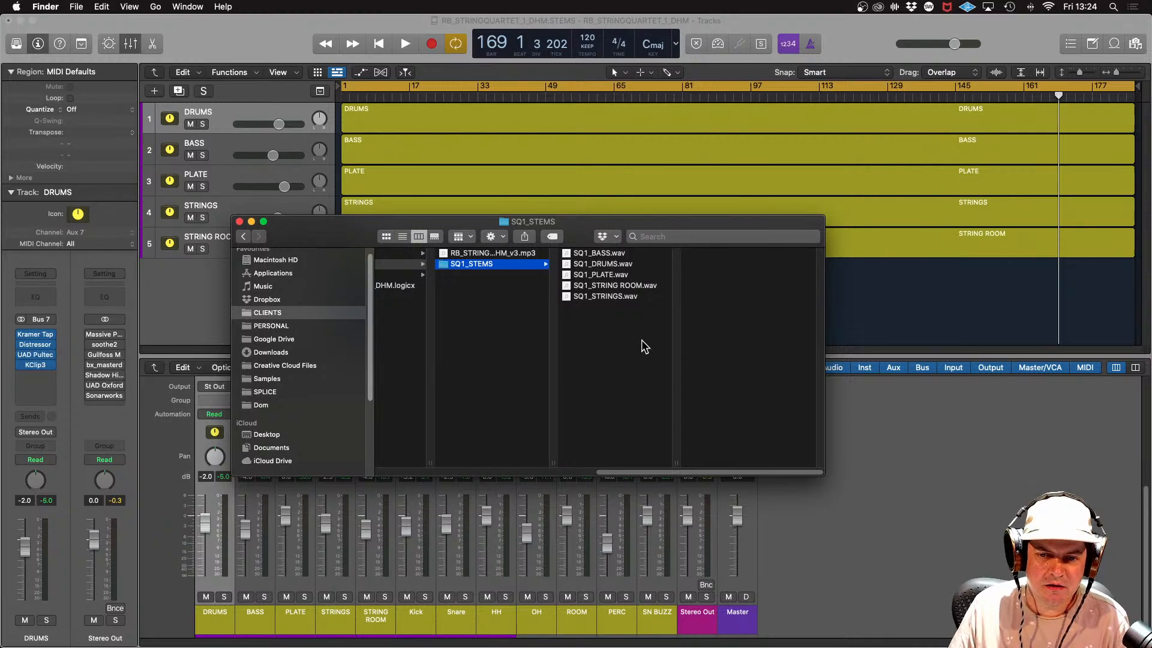
- Return to Logic Pro, examine the mixer's channel strips and leave the STEMS folder for the main arrangement
{"action": "left_click", "coordinate": [861, 562]}
{"action": "scroll", "coordinate": [862, 498], "scroll_direction": "up", "scroll_amount": 5}
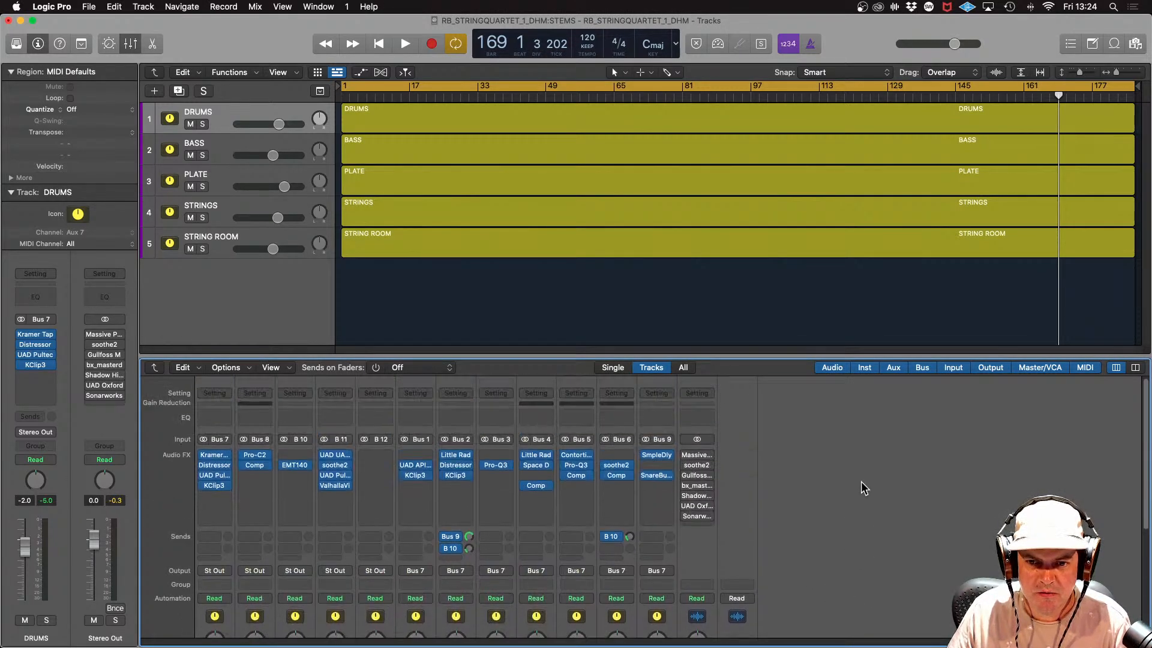
{"action": "scroll", "coordinate": [861, 482], "scroll_direction": "down", "scroll_amount": 5}
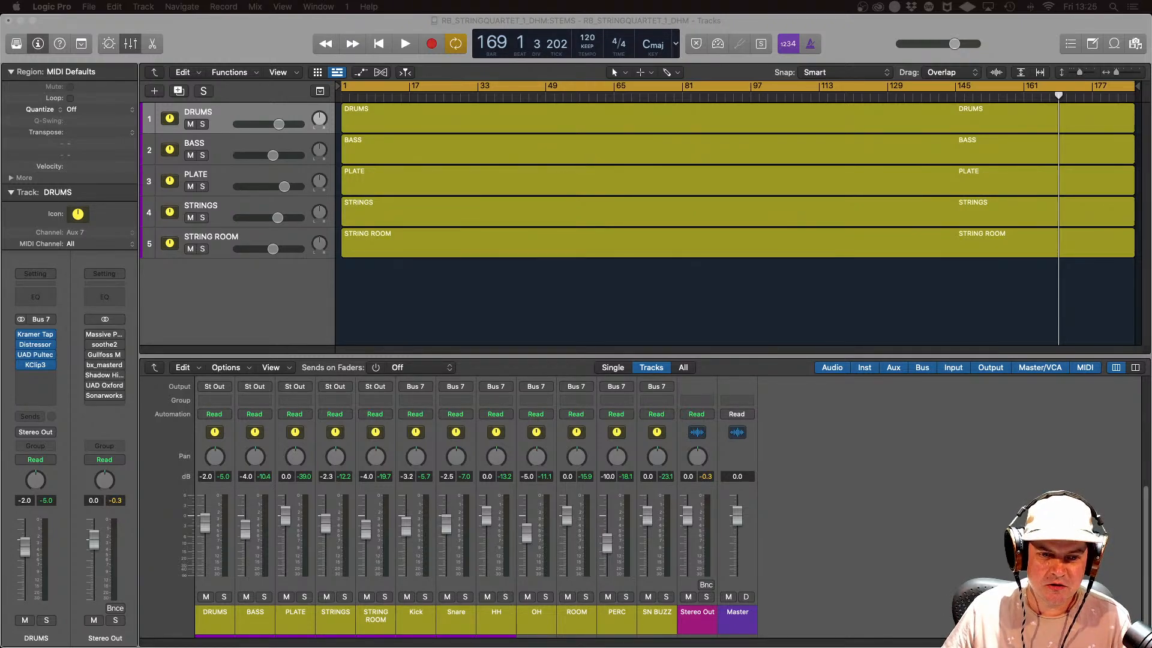
{"action": "double_click", "coordinate": [774, 310]}
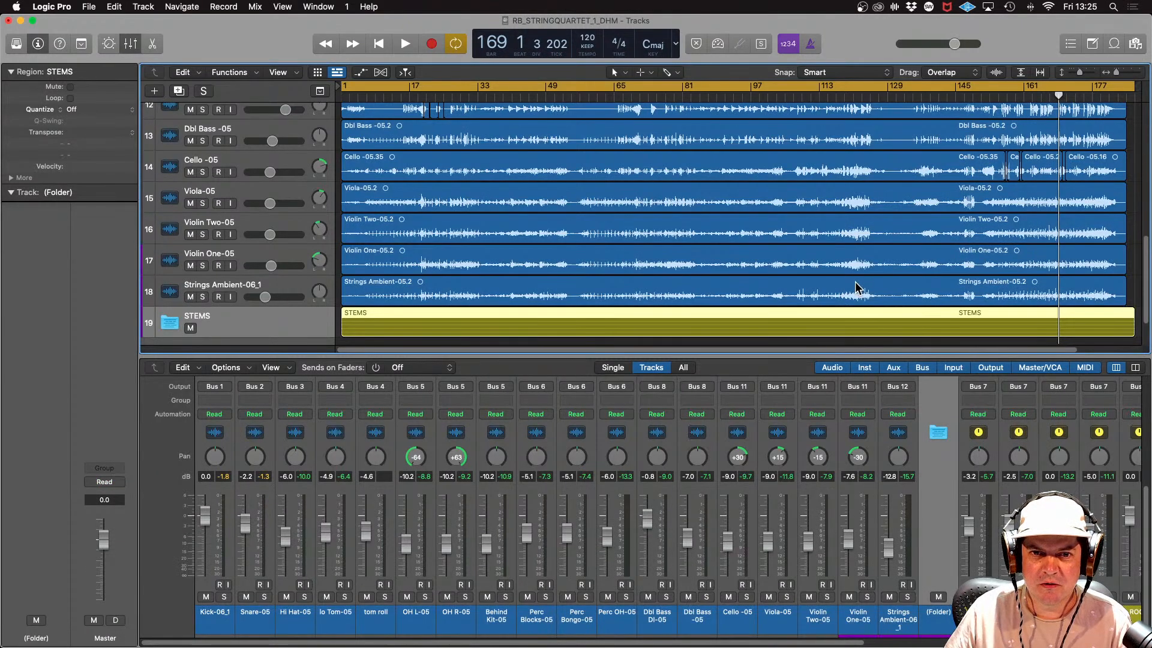